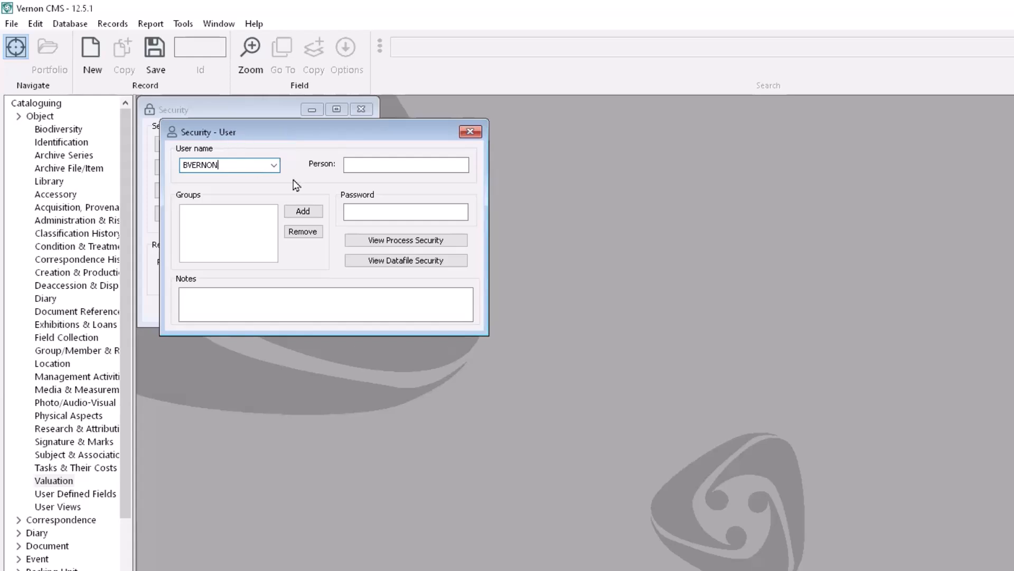
Enter the person's full name in the Person field of the new security user.
left_click(390, 164)
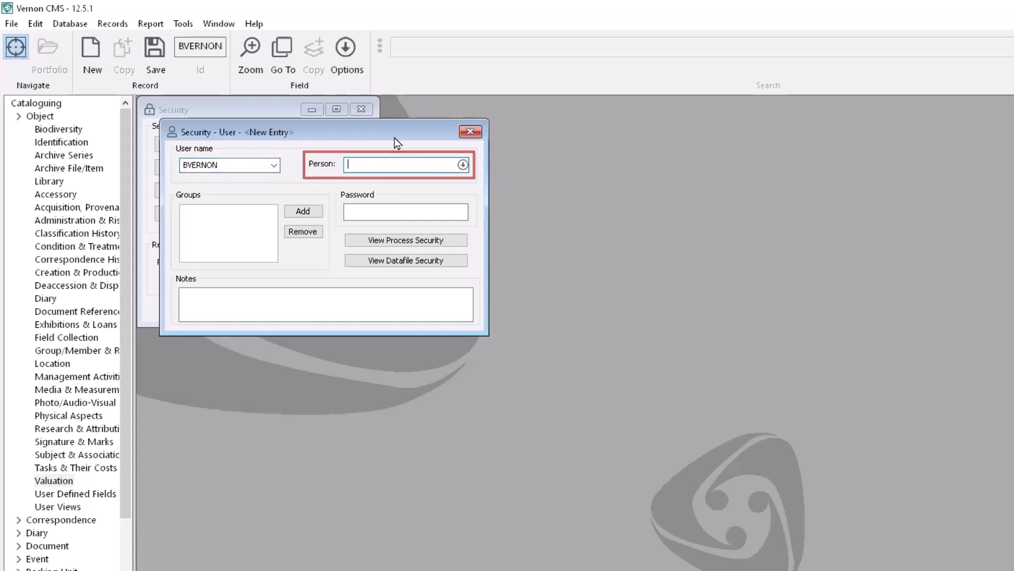
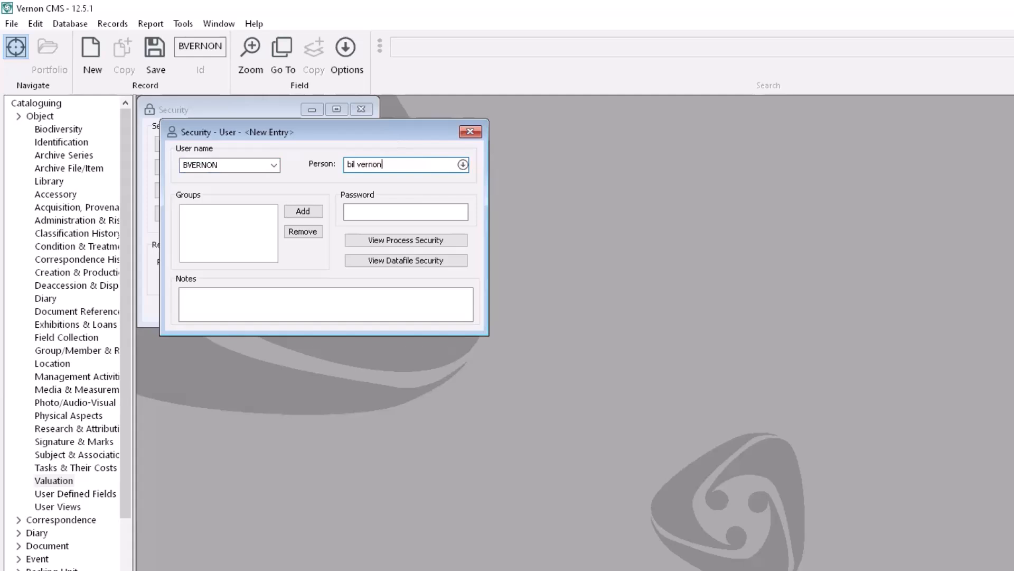
key("Tab")
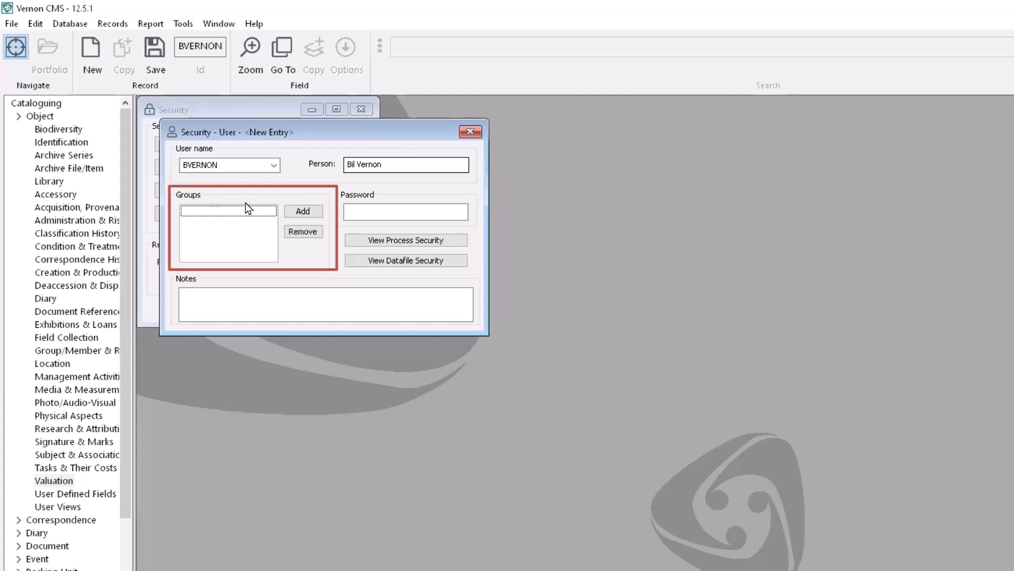
Add the Social History Cataloguer group to the new user and save the user record.
left_click(316, 211)
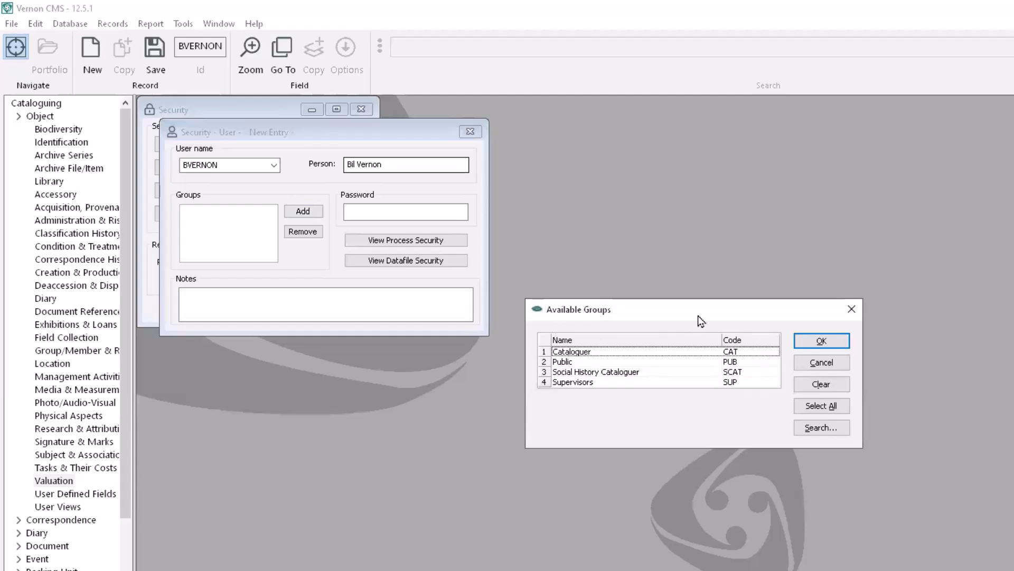
left_click(546, 373)
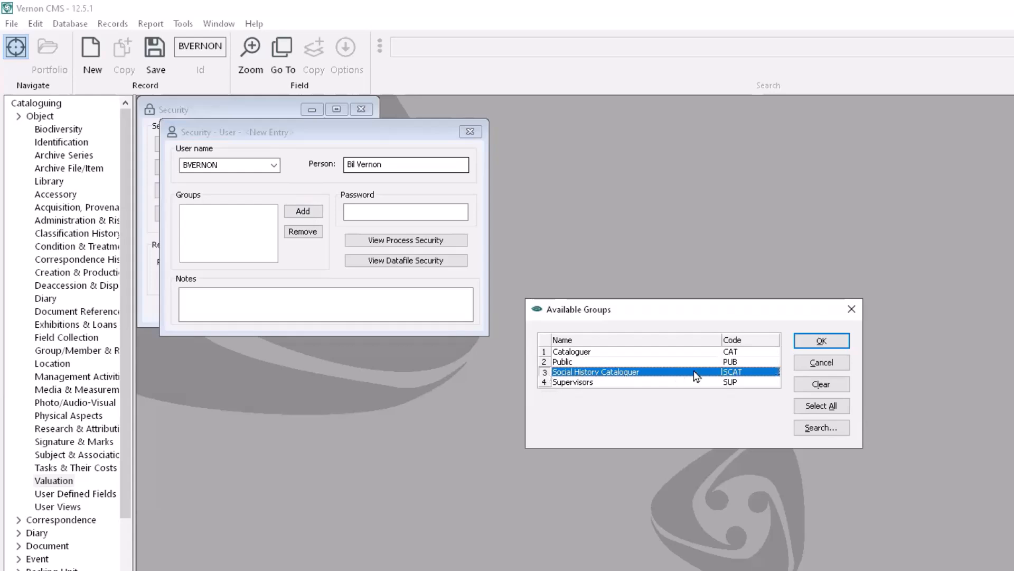
left_click(821, 344)
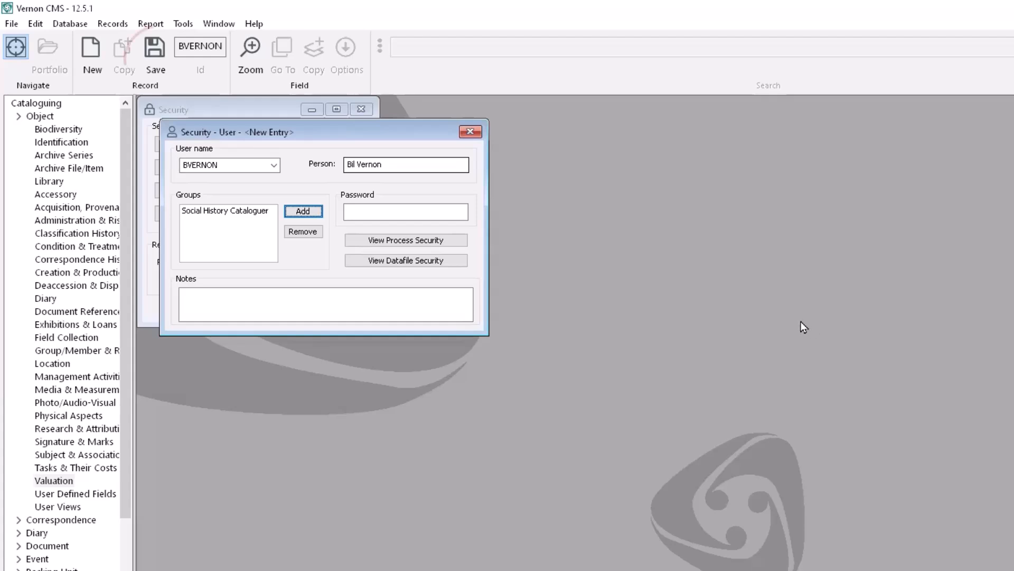
left_click(156, 54)
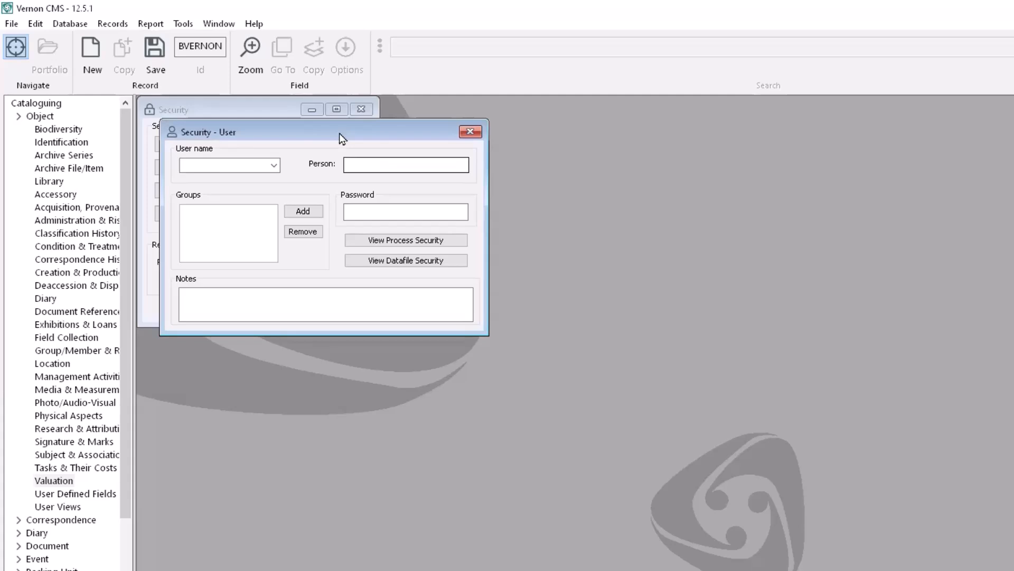
left_click(192, 23)
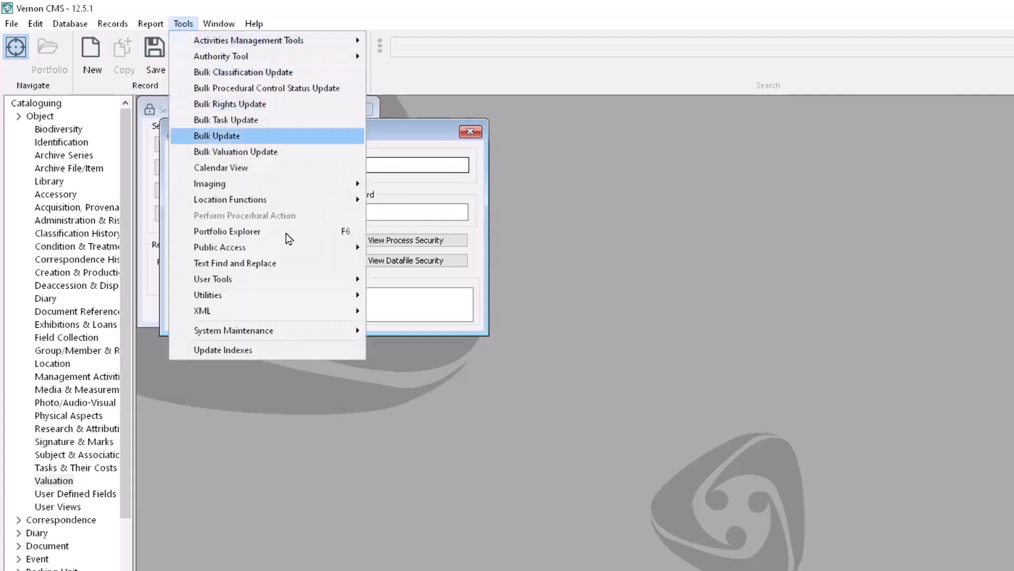
mouse_move(312, 277)
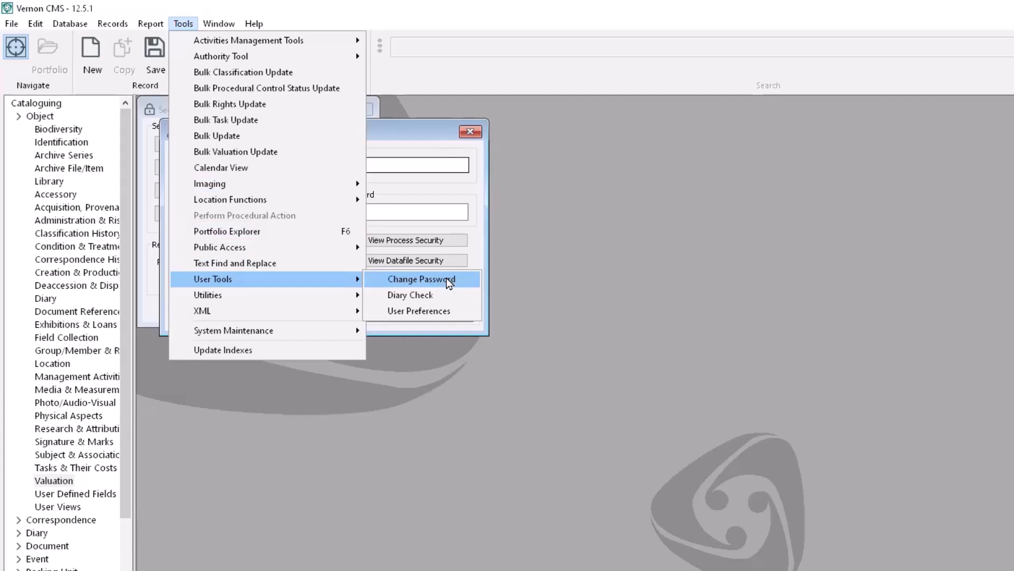
left_click(423, 138)
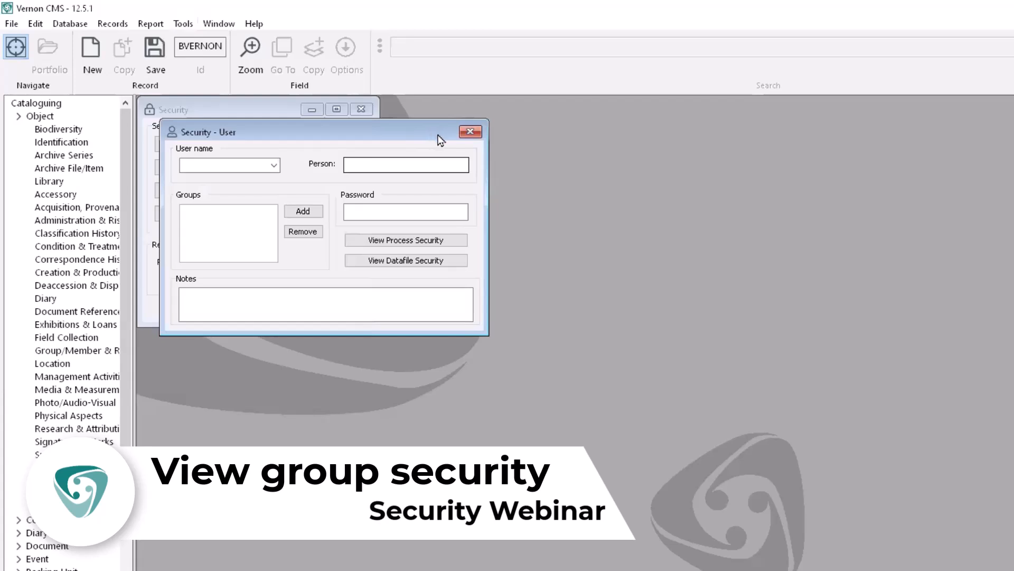
Close Security – User and load all four security groups into Group Security, starting at Cataloguer.
left_click(471, 133)
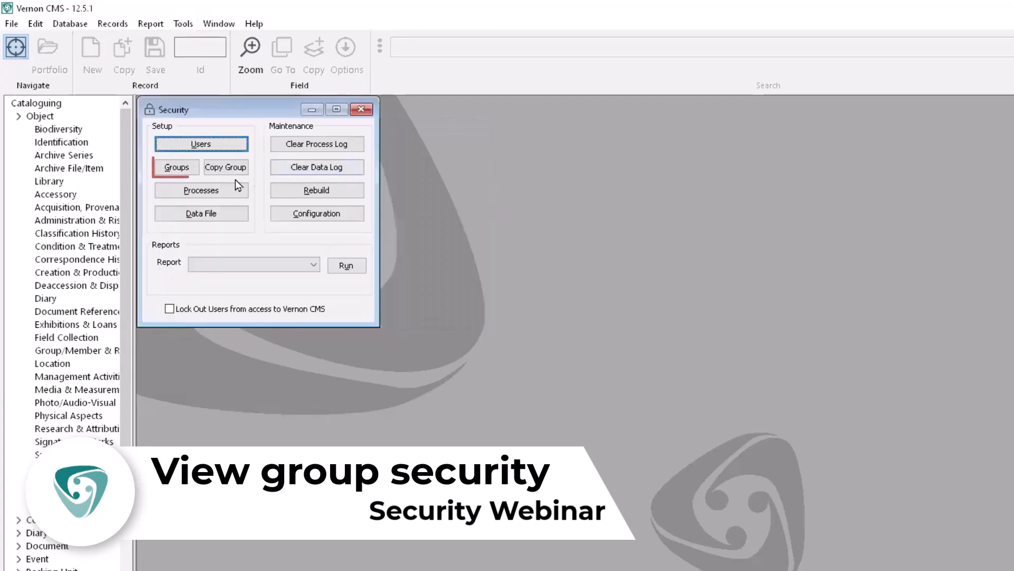
left_click(191, 169)
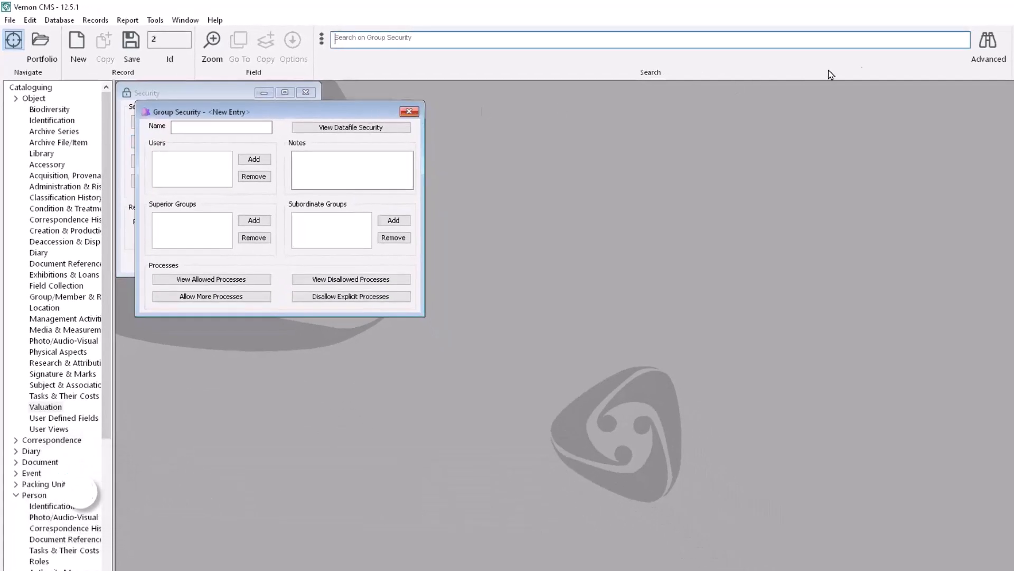
left_click(988, 42)
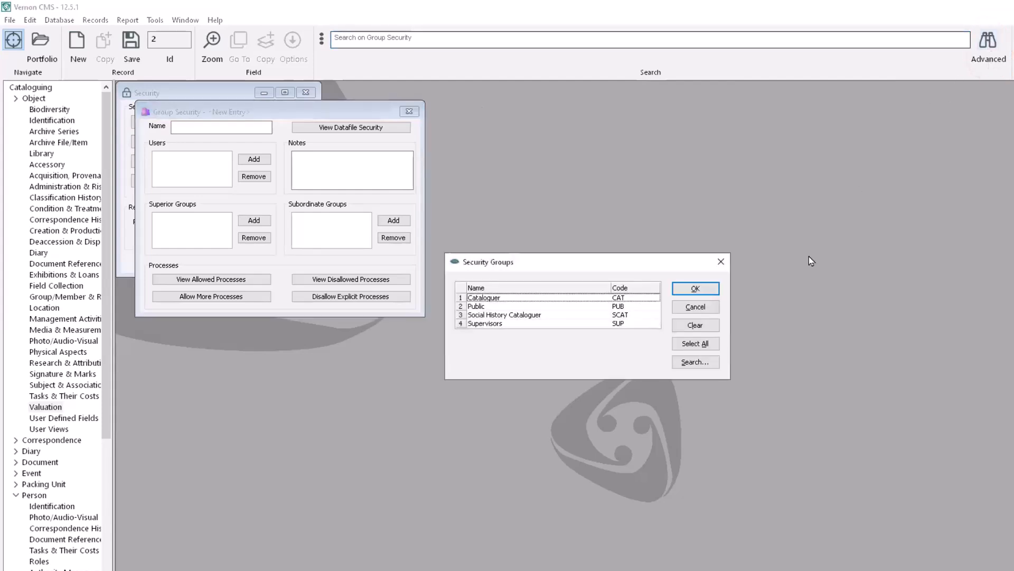
left_click(715, 344)
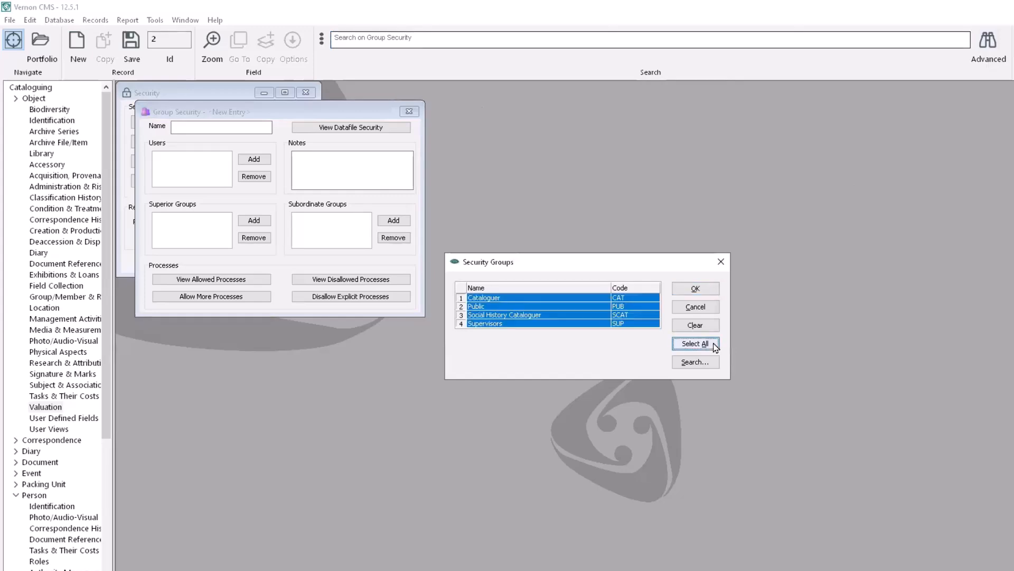
left_click(713, 292)
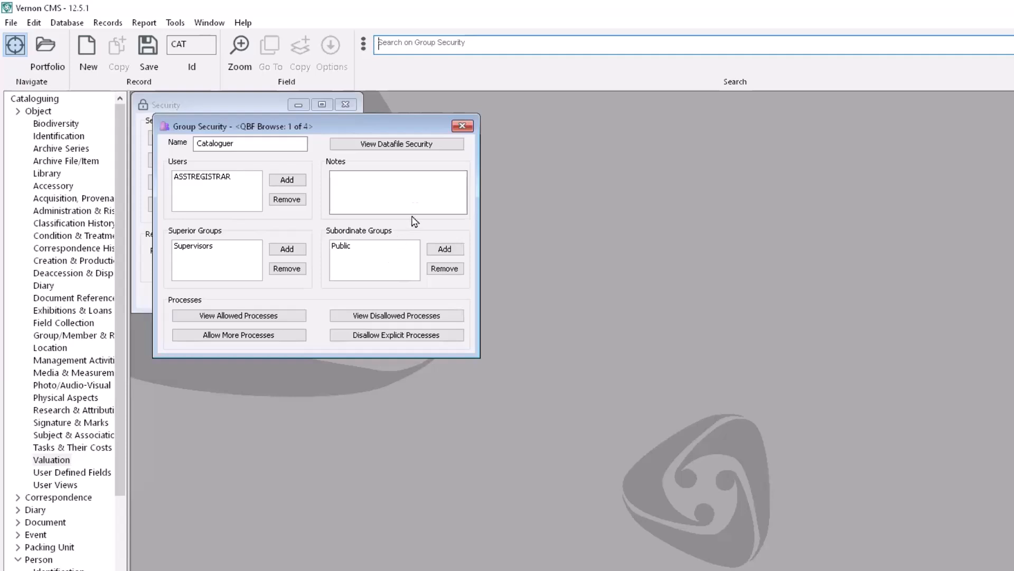
left_click(447, 149)
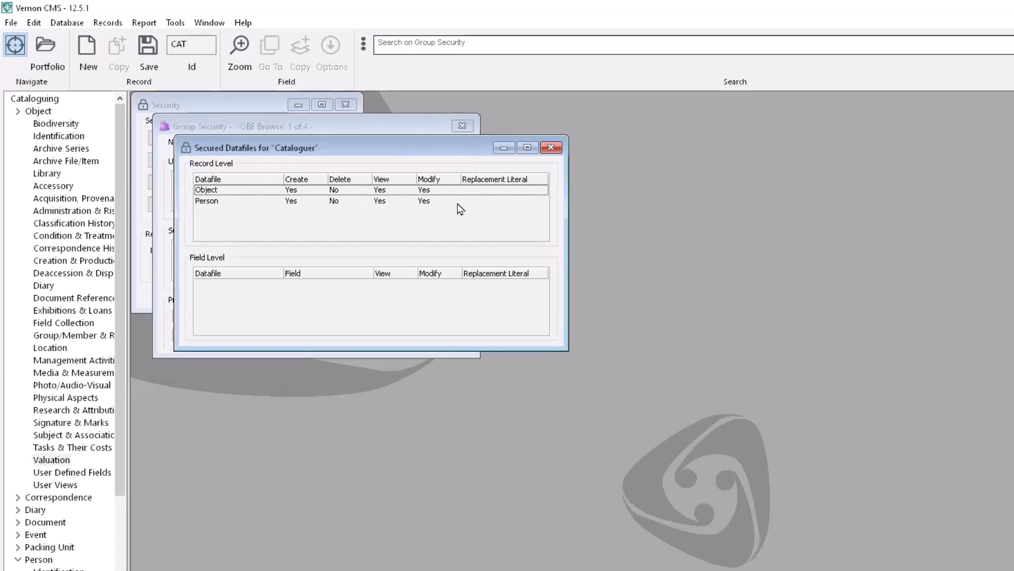
left_click(550, 148)
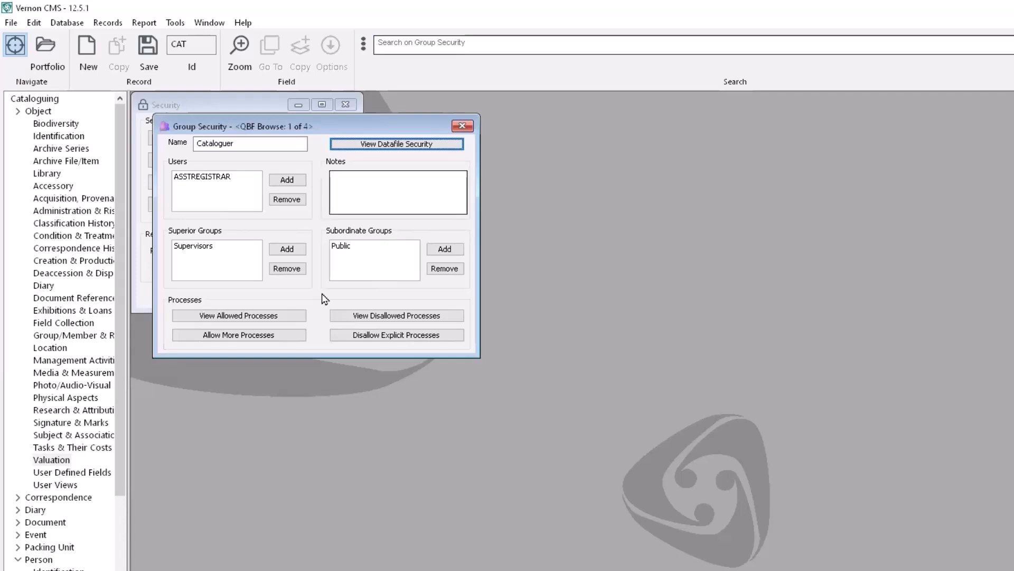
left_click(296, 319)
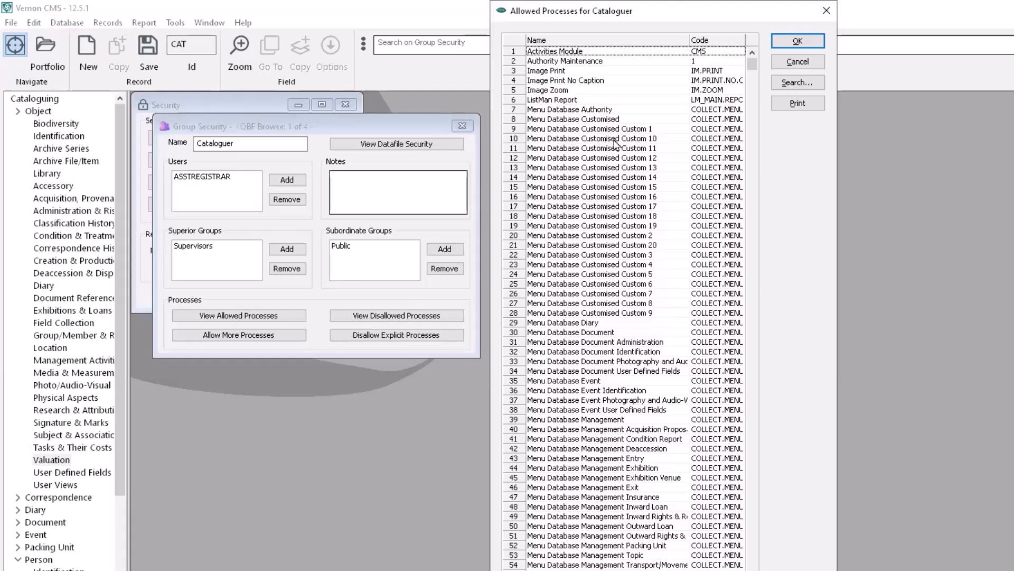
scroll(756, 278, "down", 20)
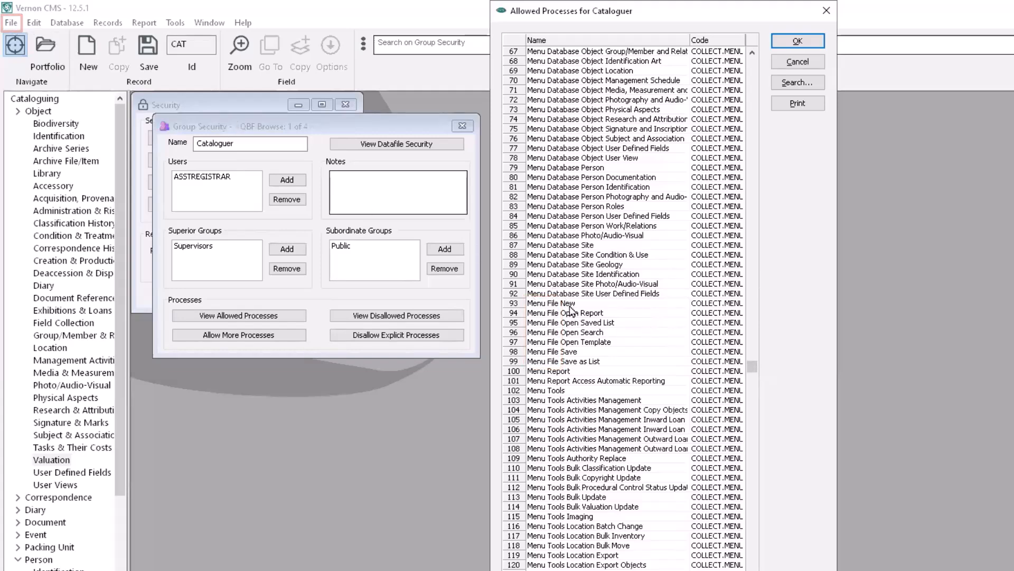
scroll(763, 497, "down", 20)
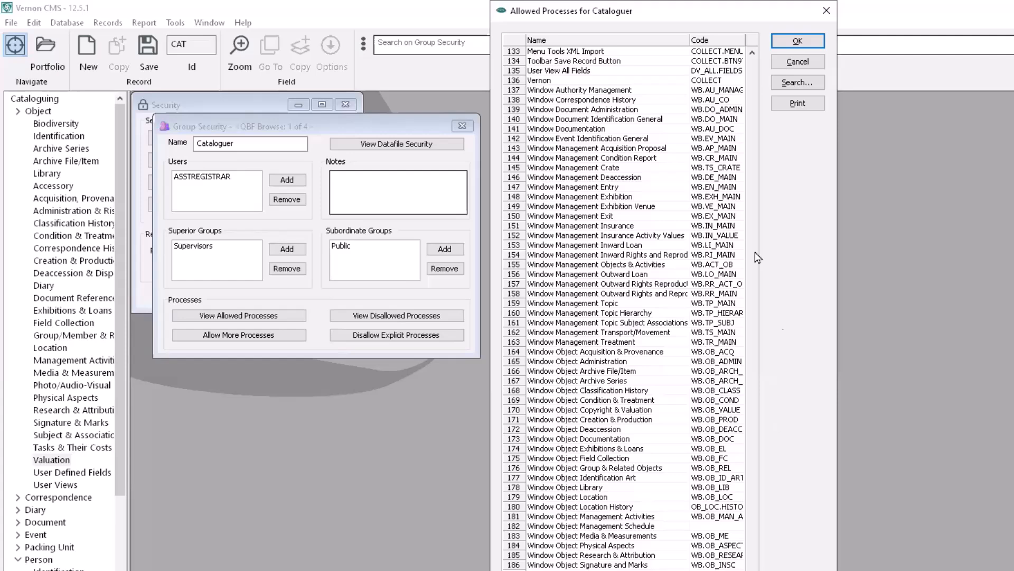
left_click(833, 15)
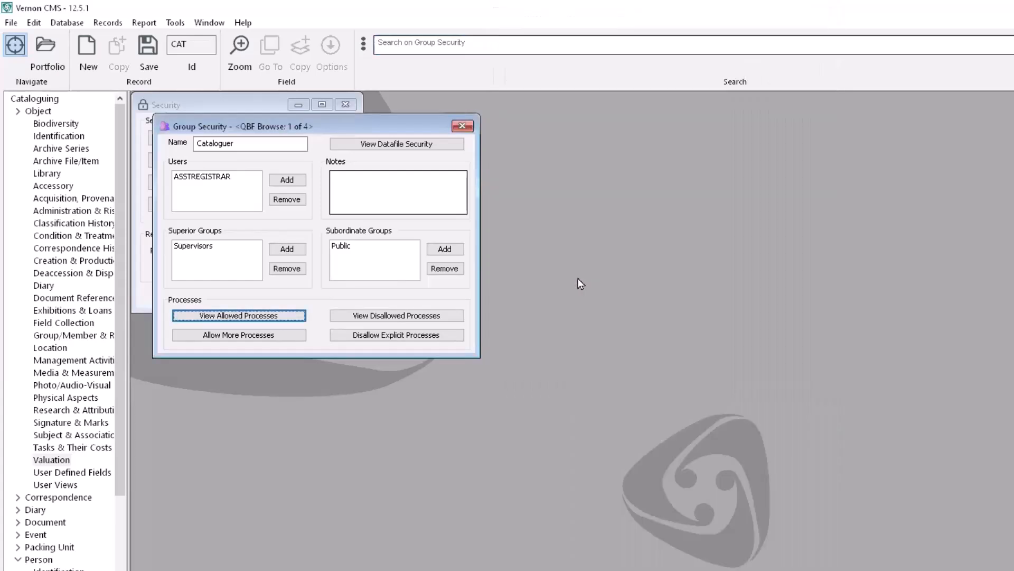
left_click(448, 318)
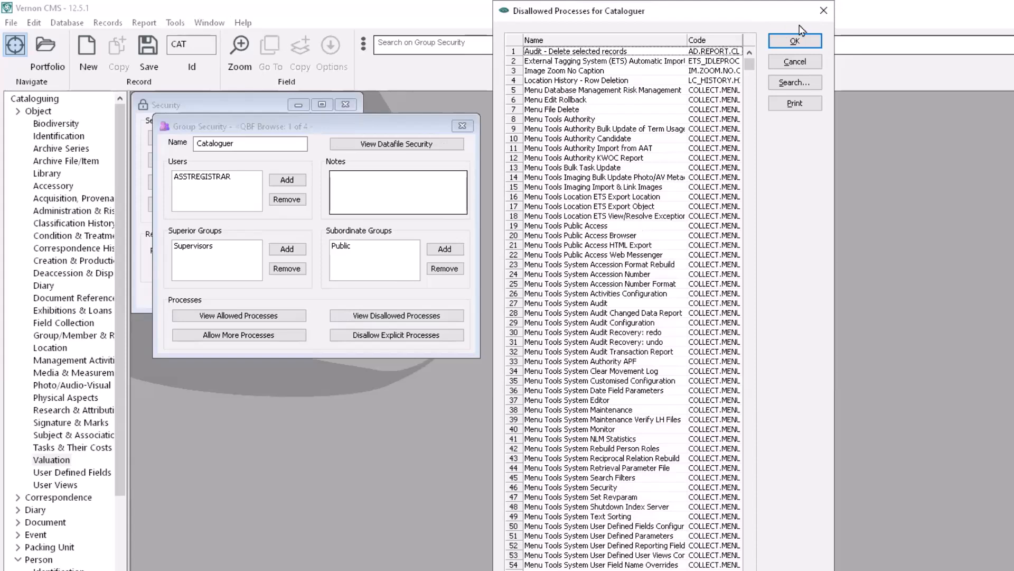
left_click(822, 15)
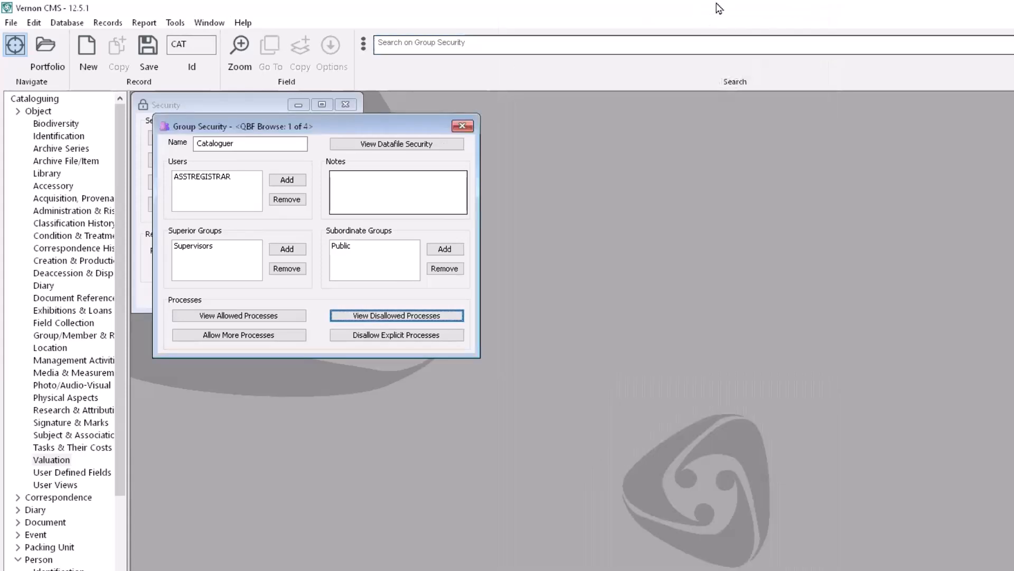
Check the Public group's secured datafile rights, then advance to Social History Cataloguer (record 3 of 4).
key("Page_Down")
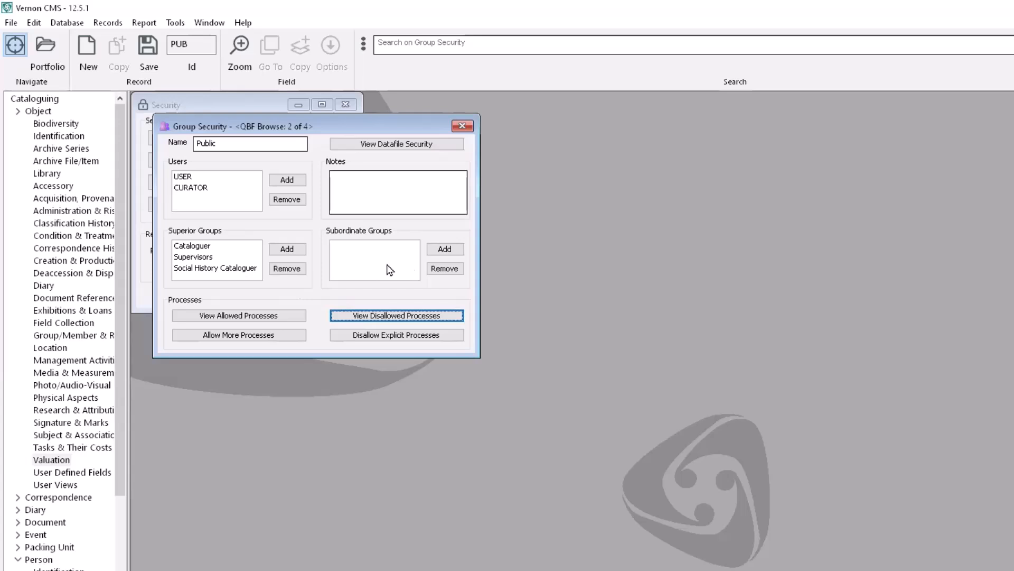
left_click(447, 148)
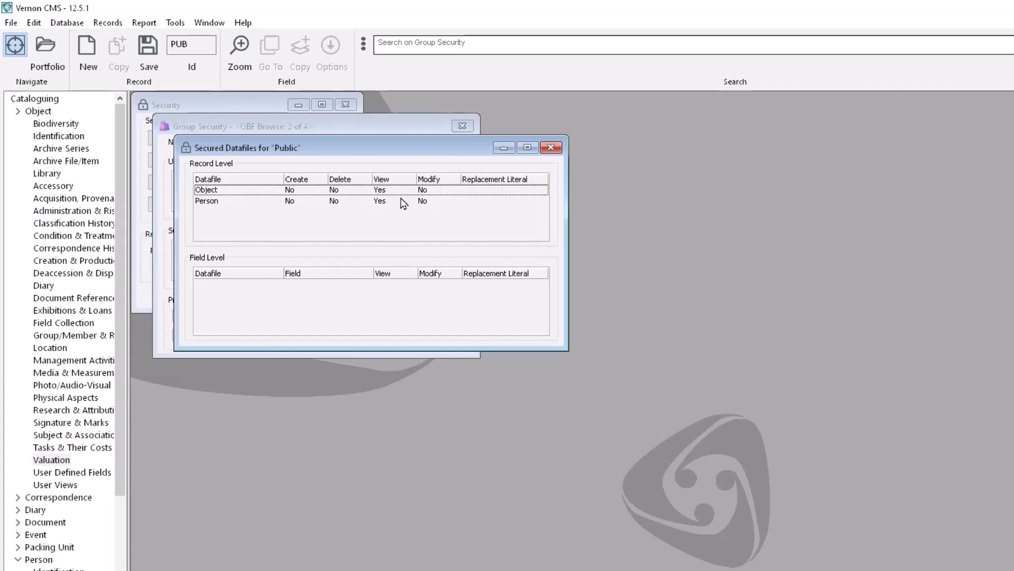
left_click(552, 147)
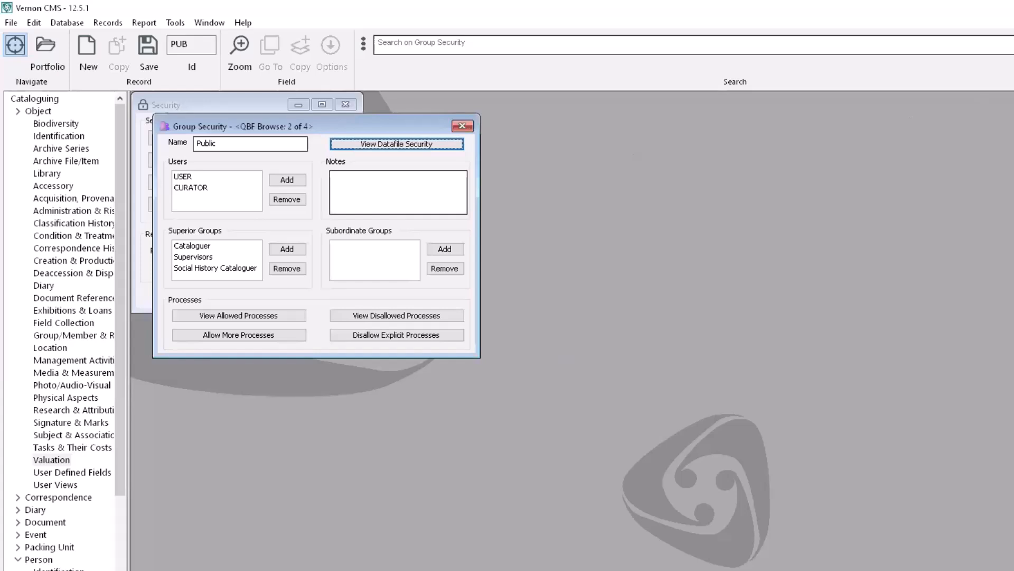
key("Page_Down")
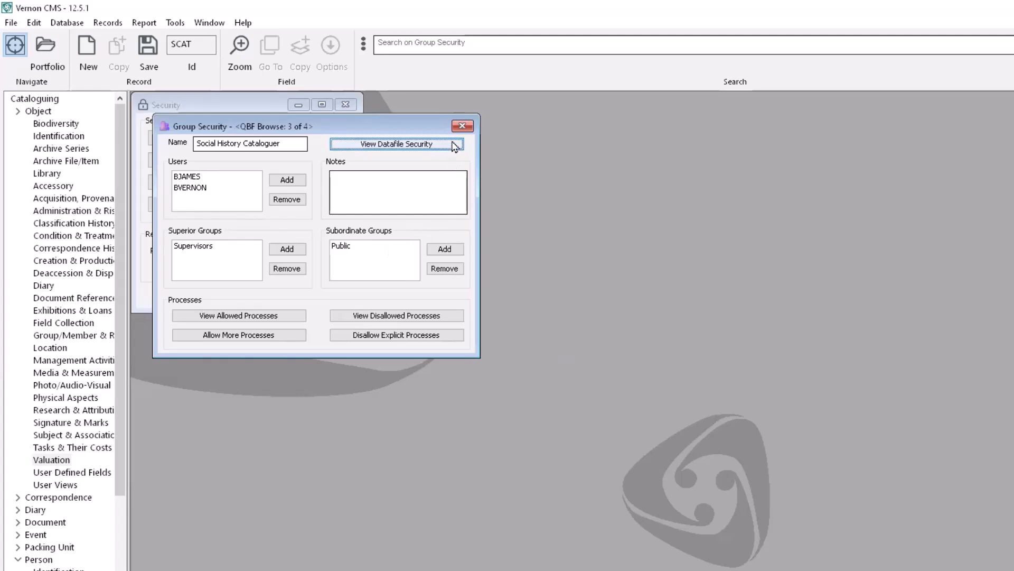
View Social History Cataloguer's secured datafile rights, then close the Group Security window.
left_click(454, 147)
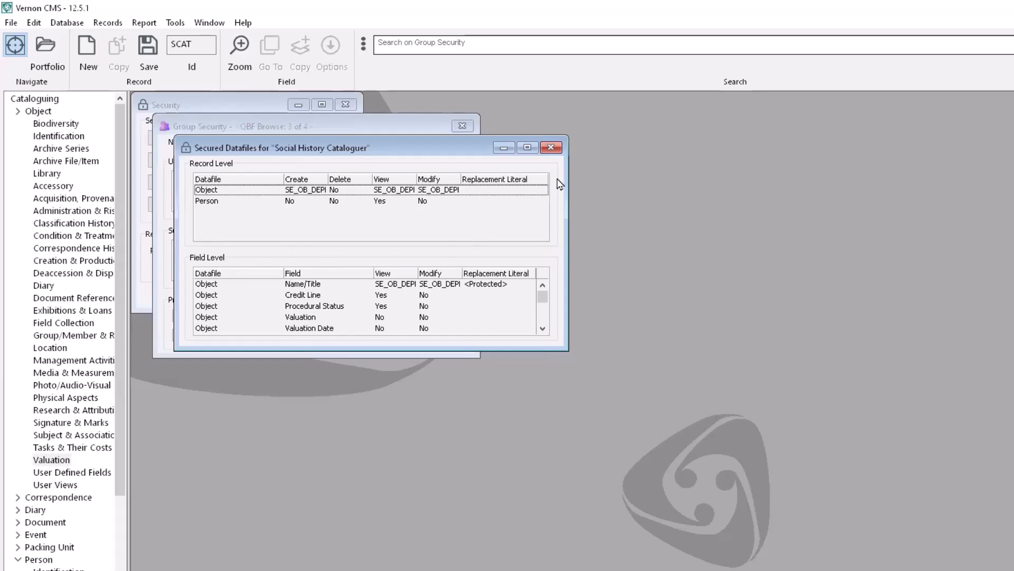
left_click(555, 150)
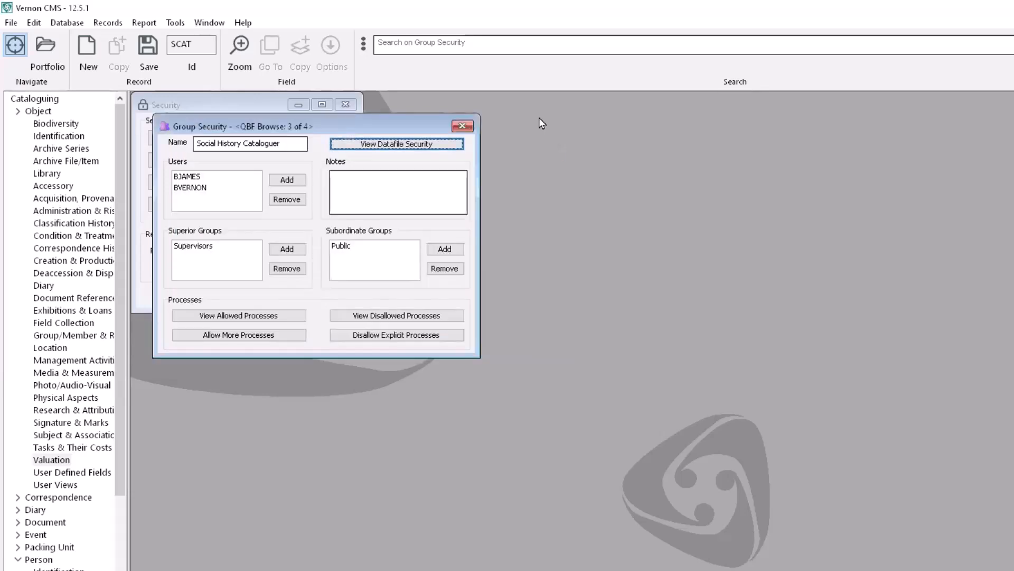
left_click(462, 125)
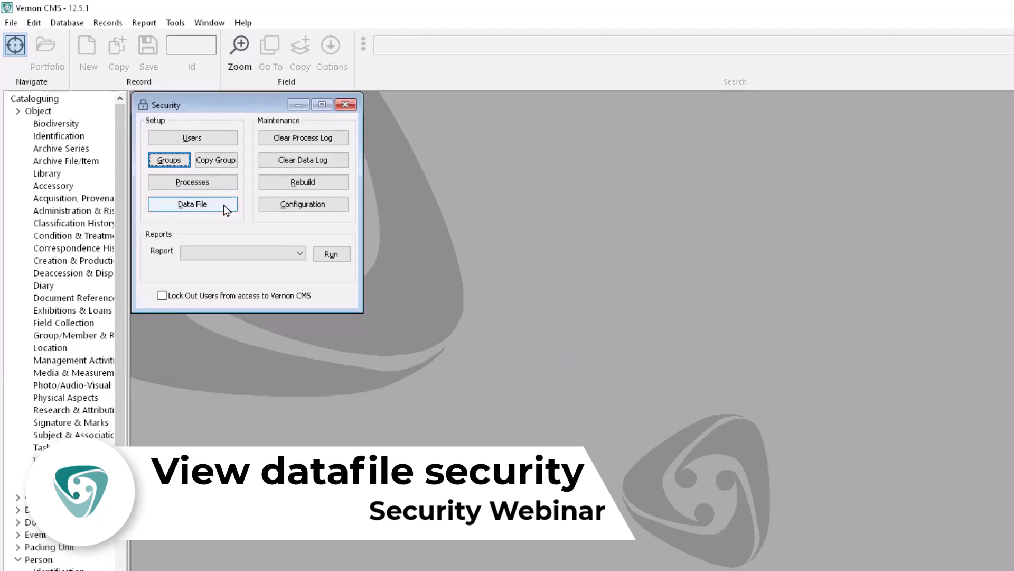
Open Datafile Security and load the OBJECT datafile from the Secured Datafiles list.
left_click(226, 210)
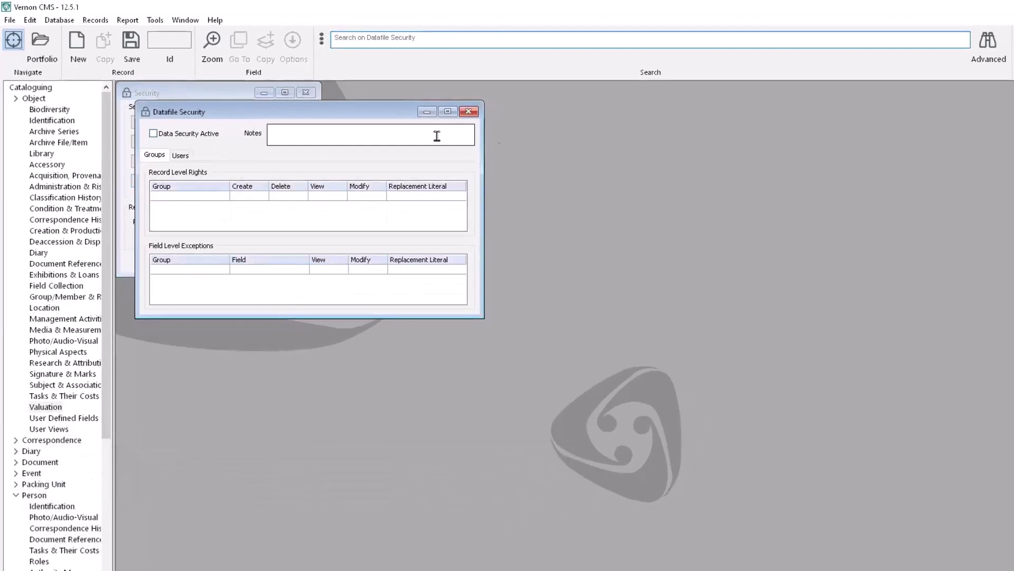
left_click(991, 46)
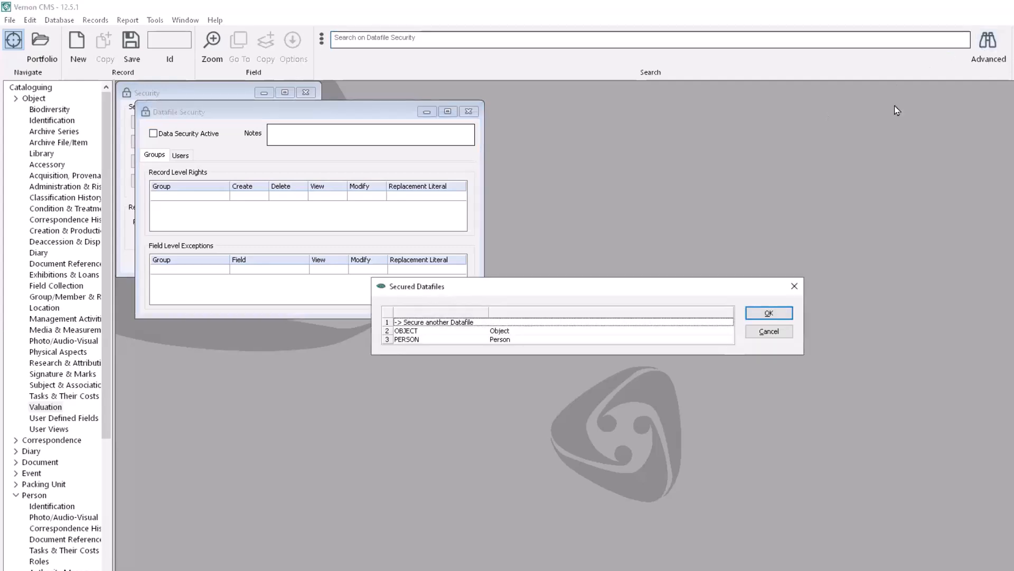
left_click(389, 331)
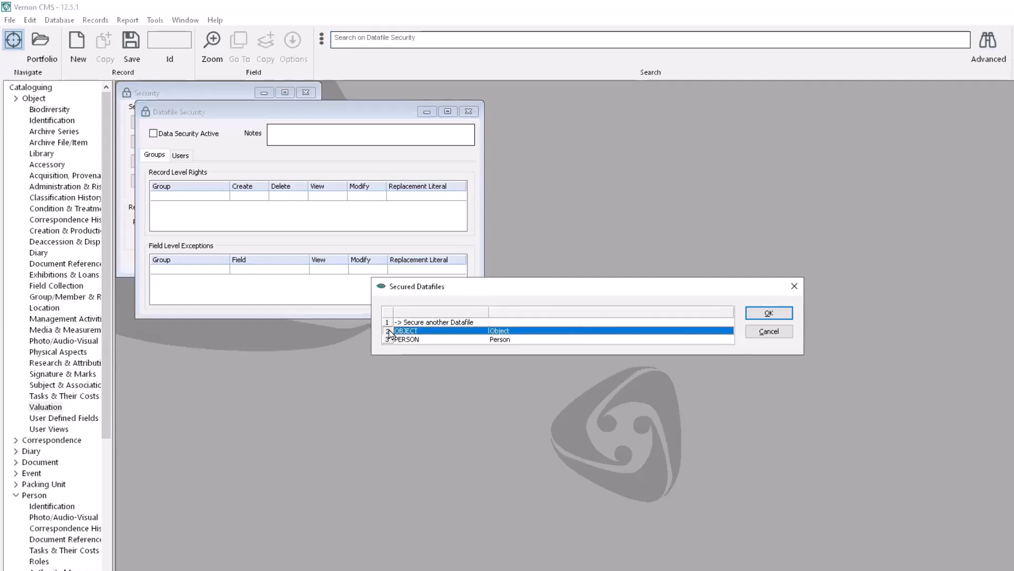
left_click(767, 313)
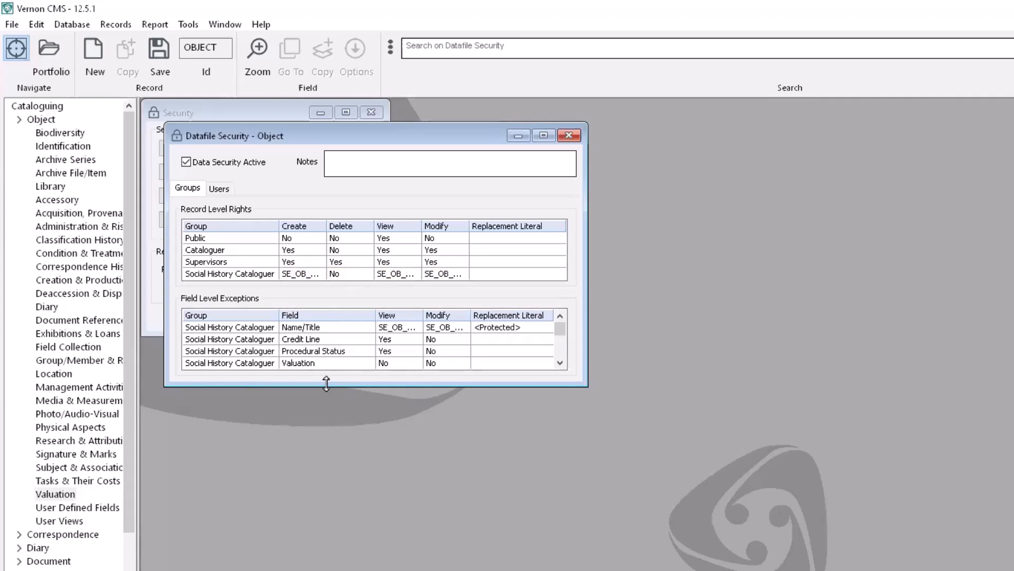
Enlarge the Datafile Security window to show all ten Object field exceptions, then list secured datafiles.
left_click_drag(326, 384, 314, 479)
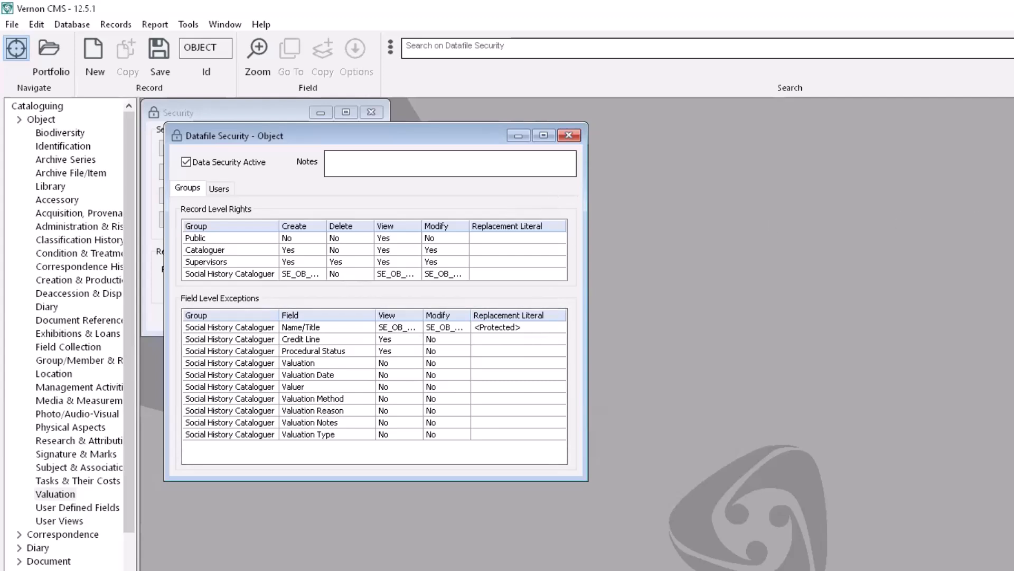
left_click(481, 413)
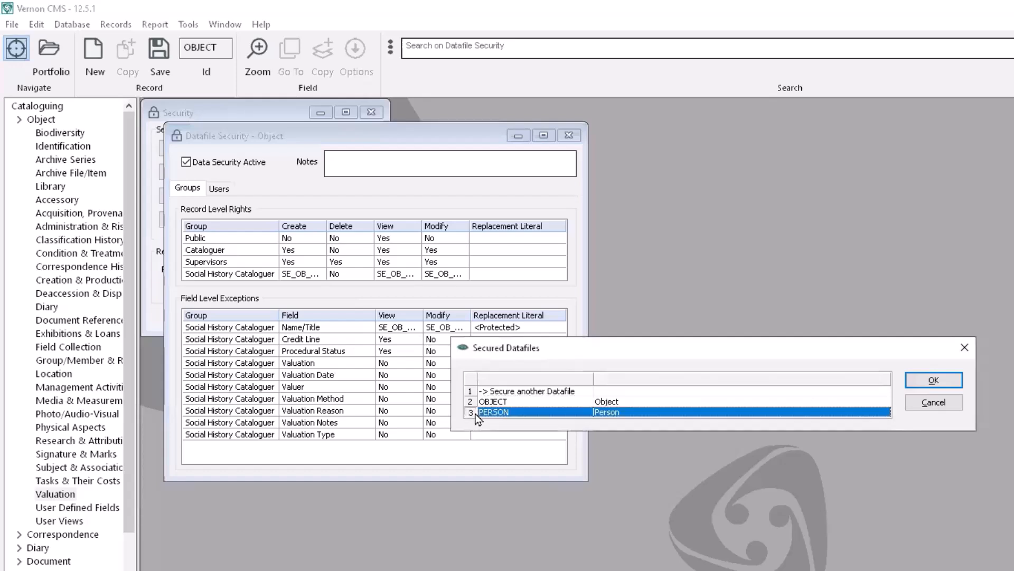
Load the PERSON datafile's security settings, then recall the Secured Datafiles list.
left_click(957, 380)
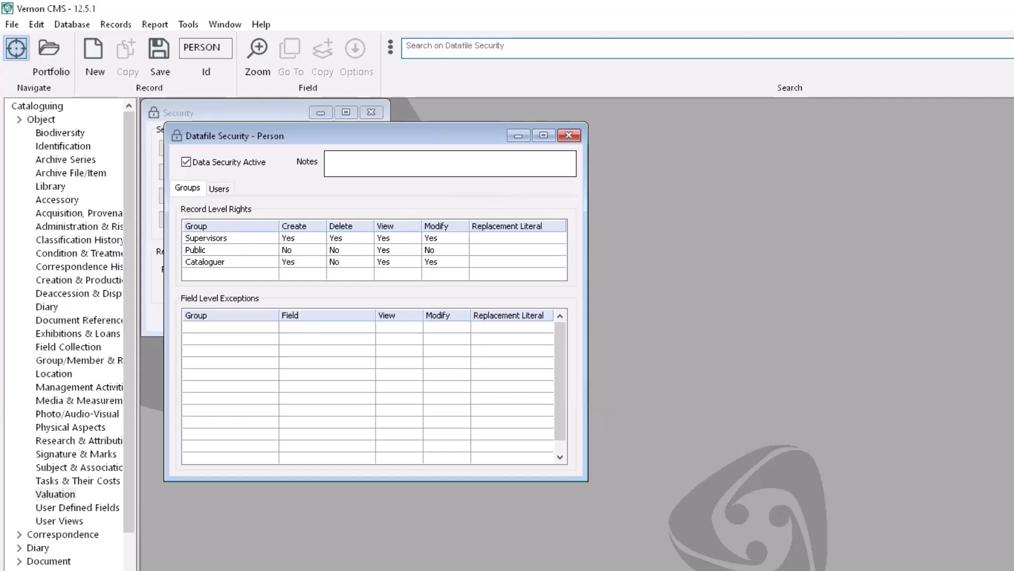
key("Return")
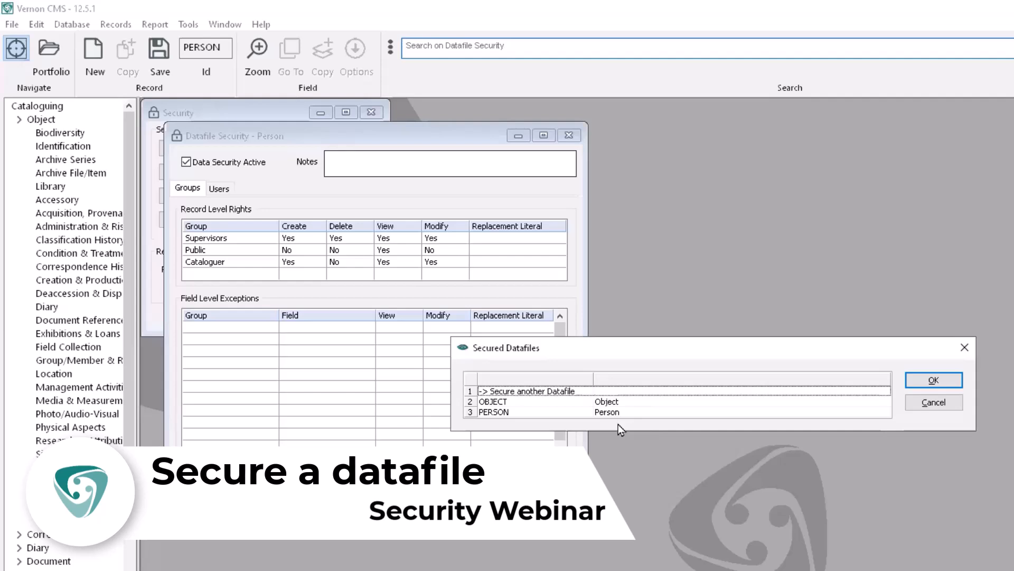
Choose '-> Secure another Datafile' and create a new security entry for LO Outward Loan.
left_click(470, 394)
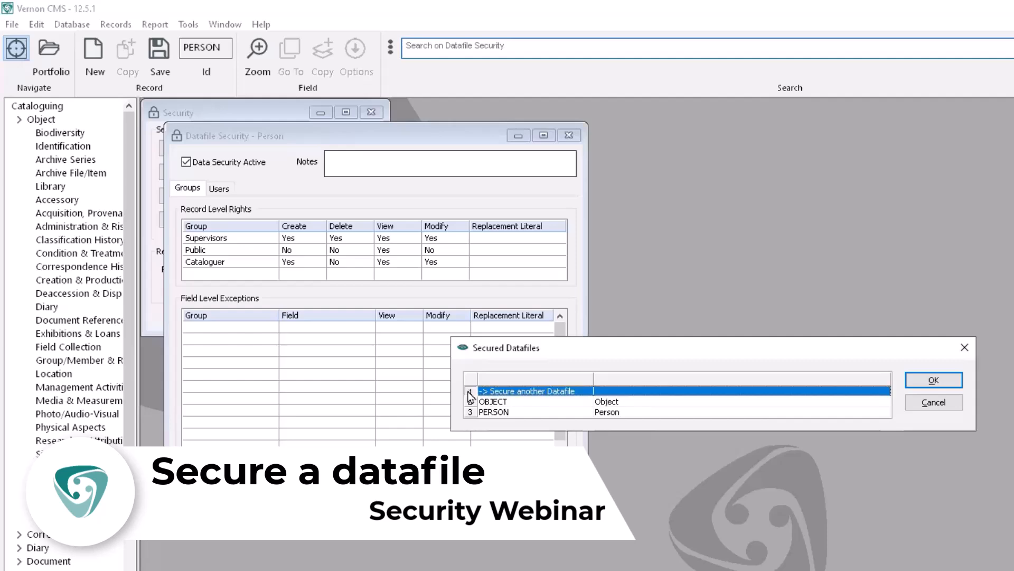
left_click(919, 385)
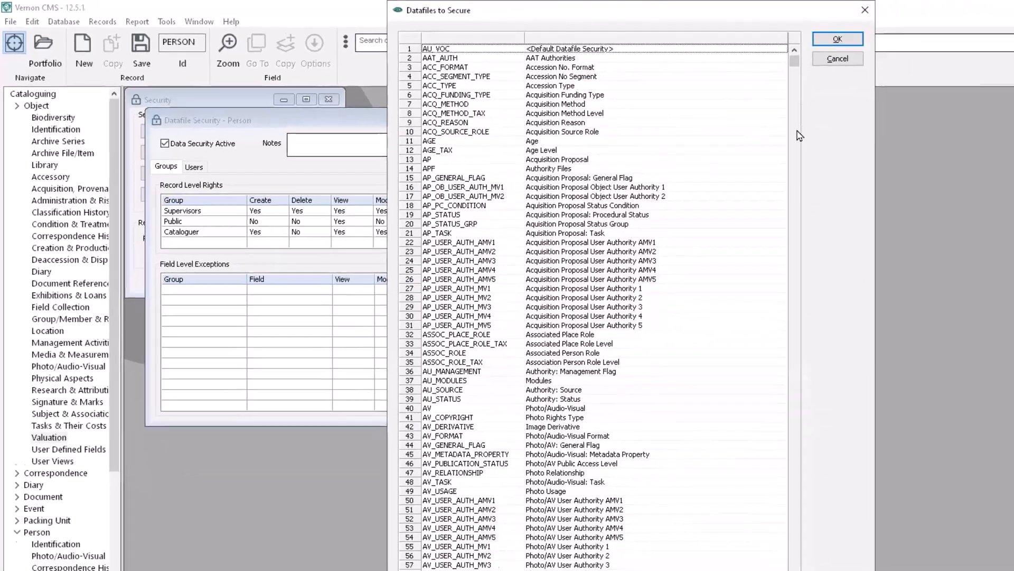
left_click(898, 162)
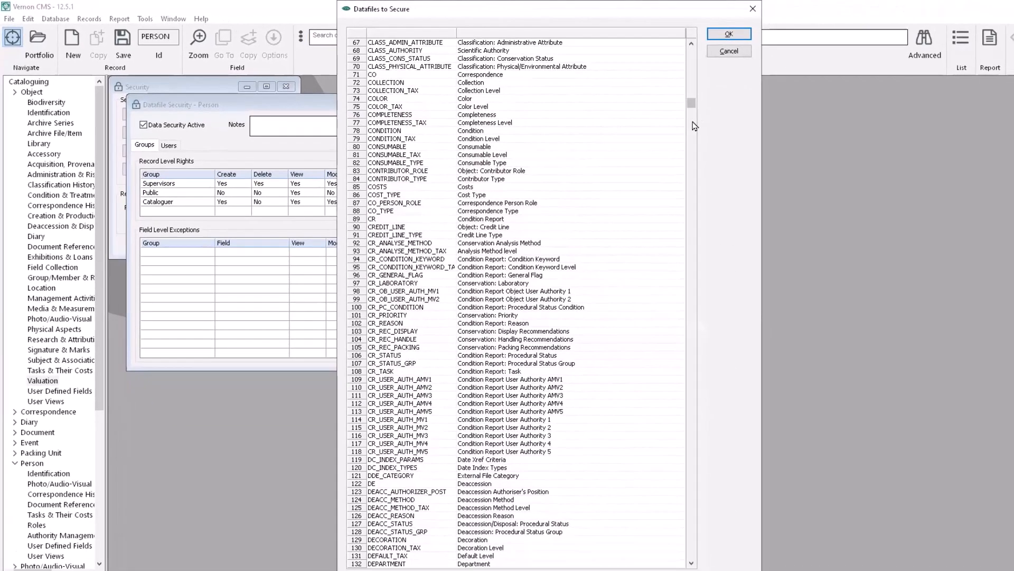
left_click(694, 125)
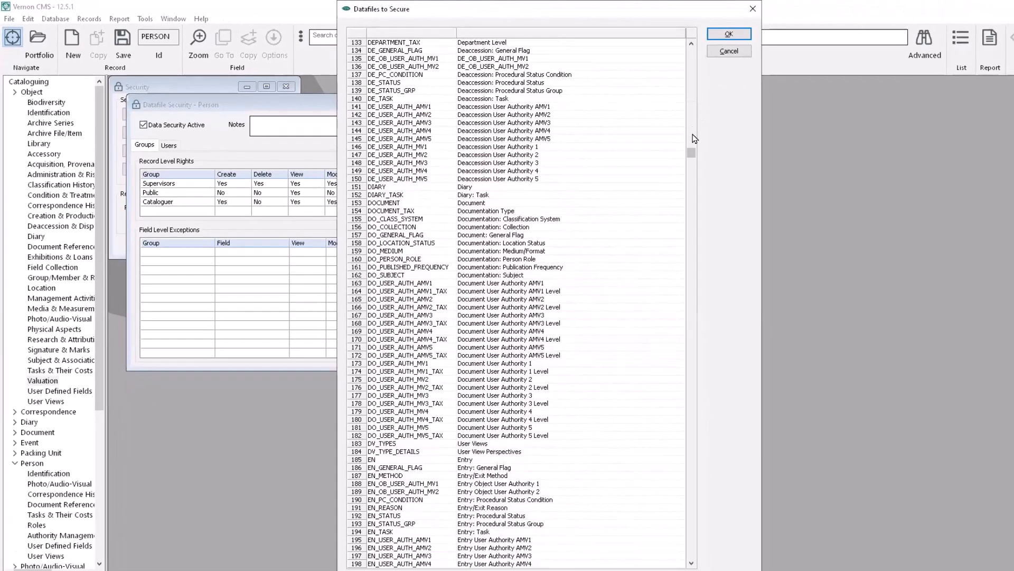
left_click(693, 178)
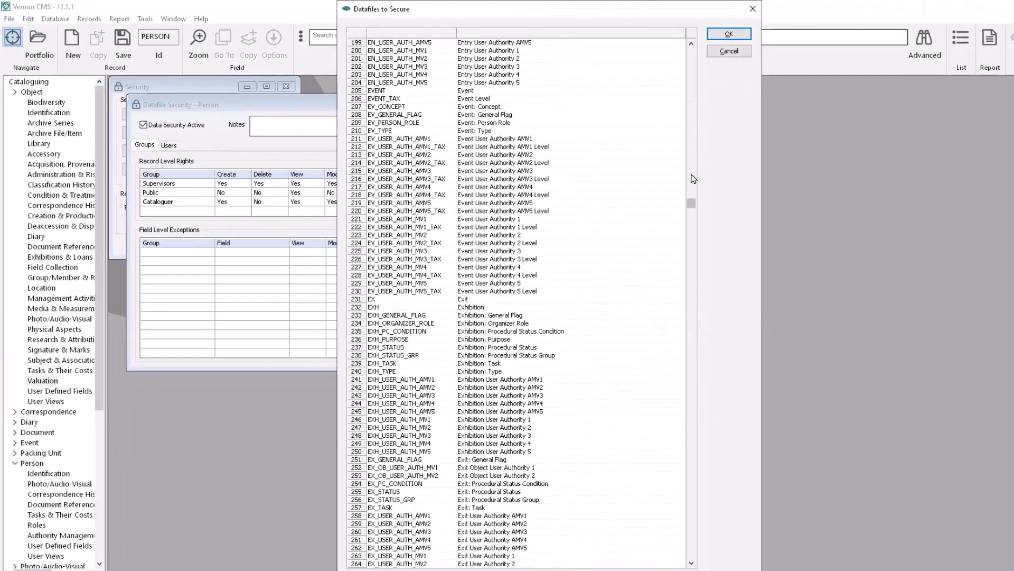
left_click(693, 228)
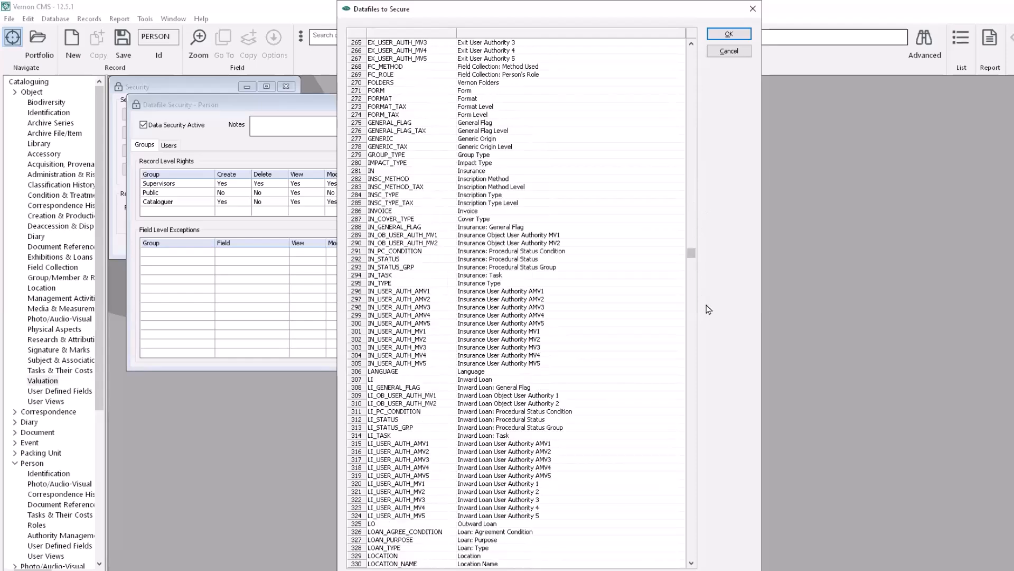
left_click(364, 525)
left_click(729, 34)
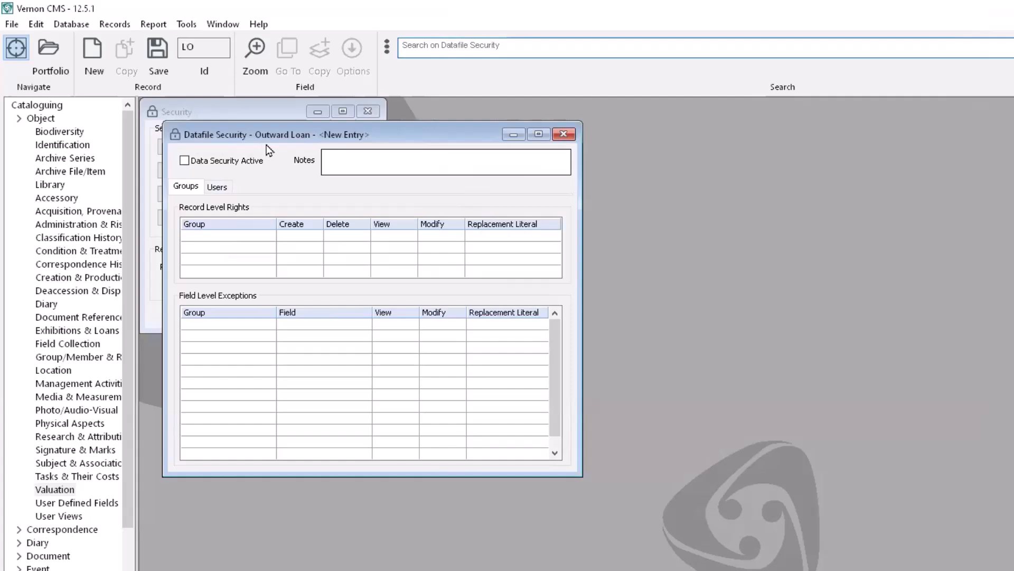
Activate Outward Loan data security and give Cataloguer record rights Y, N, Y, Y.
left_click(185, 162)
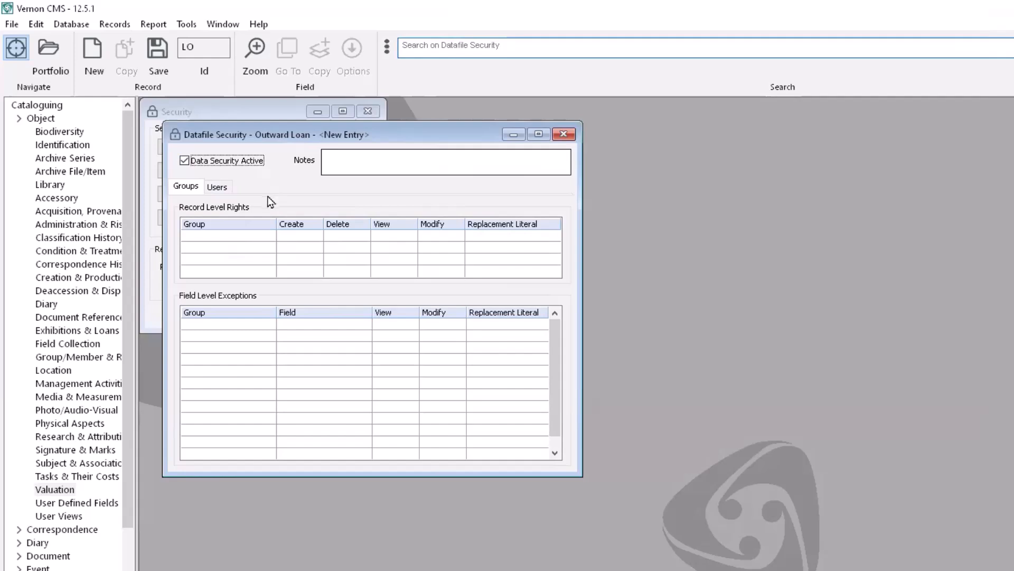
left_click(256, 236)
type("cataloguer")
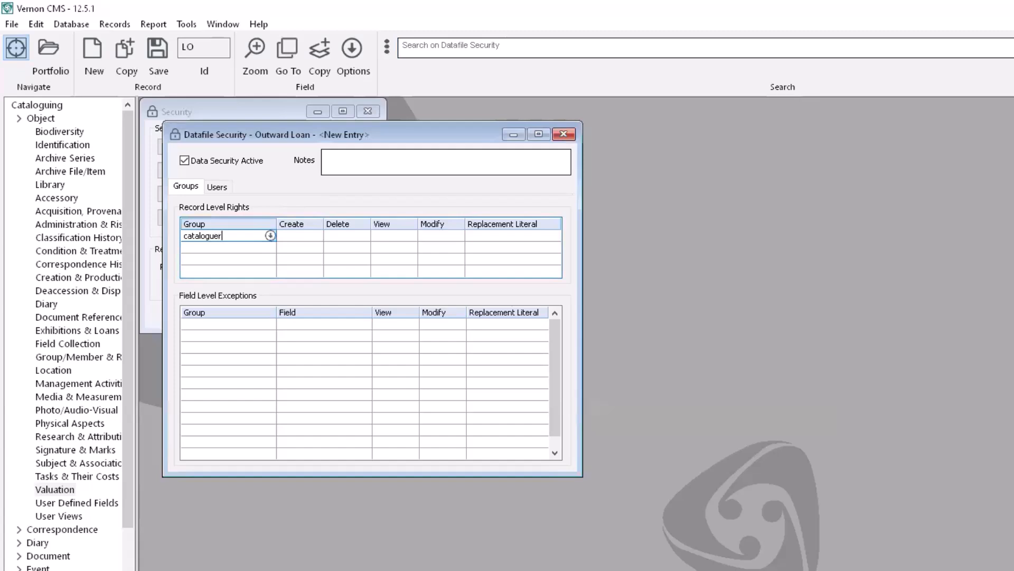
key("Tab")
type("y")
key("Tab")
type("n")
key("Tab")
type("y")
key("Tab")
type("y")
key("Tab")
Add a Public group row with view-only rights (N, N, Y, N).
key("Tab")
type("public")
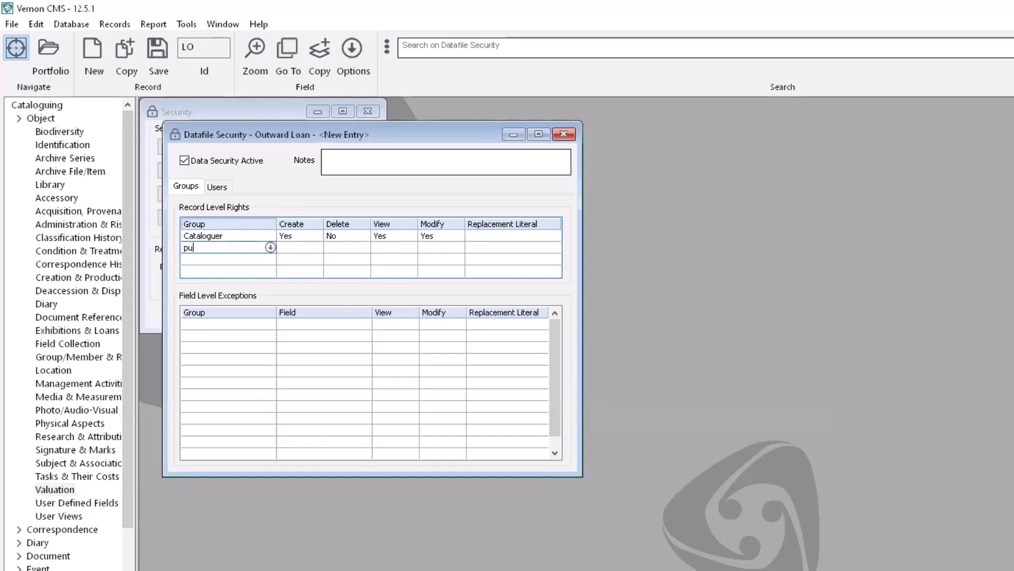
key("Tab")
type("n")
key("Tab")
type("n")
key("Tab")
type("y")
key("Tab")
type("n")
Add a Supervisors group row with full rights (Y, Y, Y, Y).
key("Tab")
key("Tab")
type("supervisors")
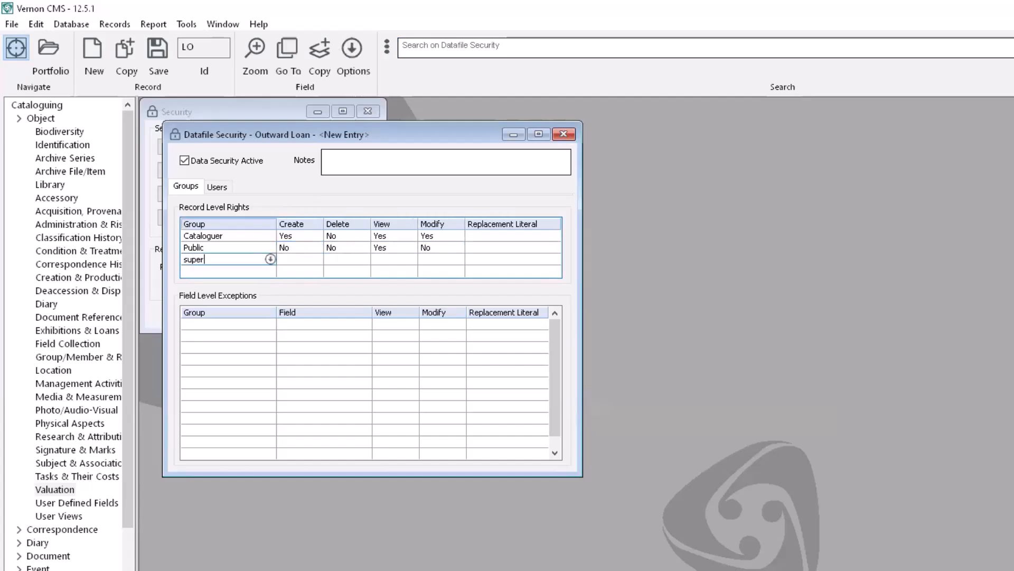
key("Tab")
type("y")
key("Tab")
type("y")
key("Tab")
type("y")
key("Tab")
key("y")
key("Tab")
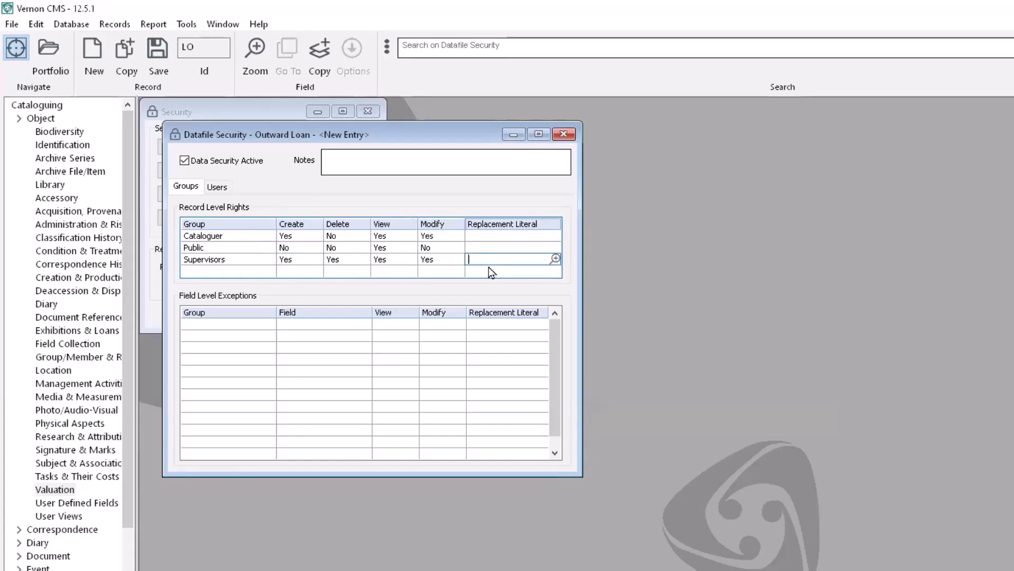
Save the Outward Loan security settings and acknowledge both confirmation messages.
left_click(159, 50)
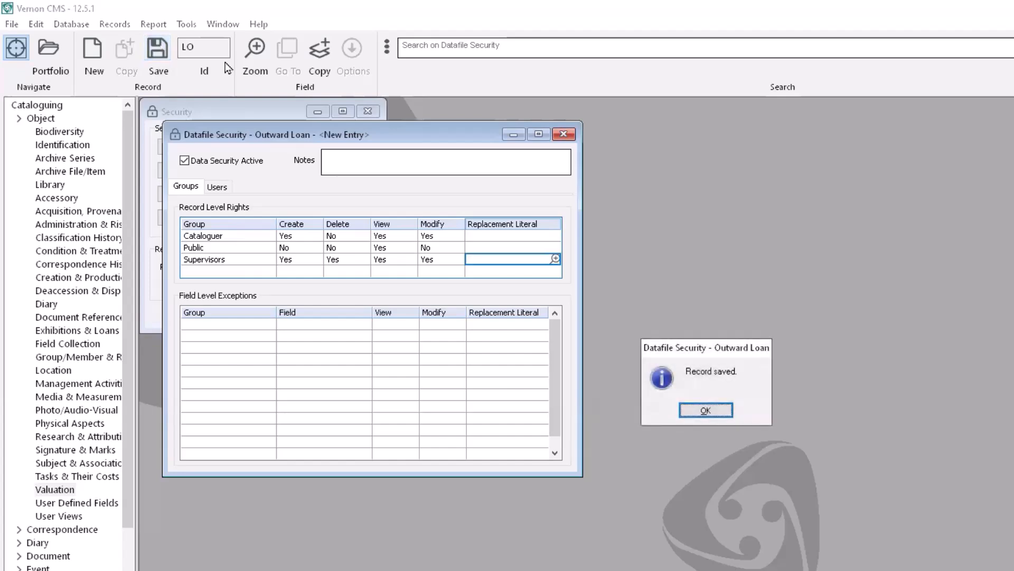
left_click(707, 410)
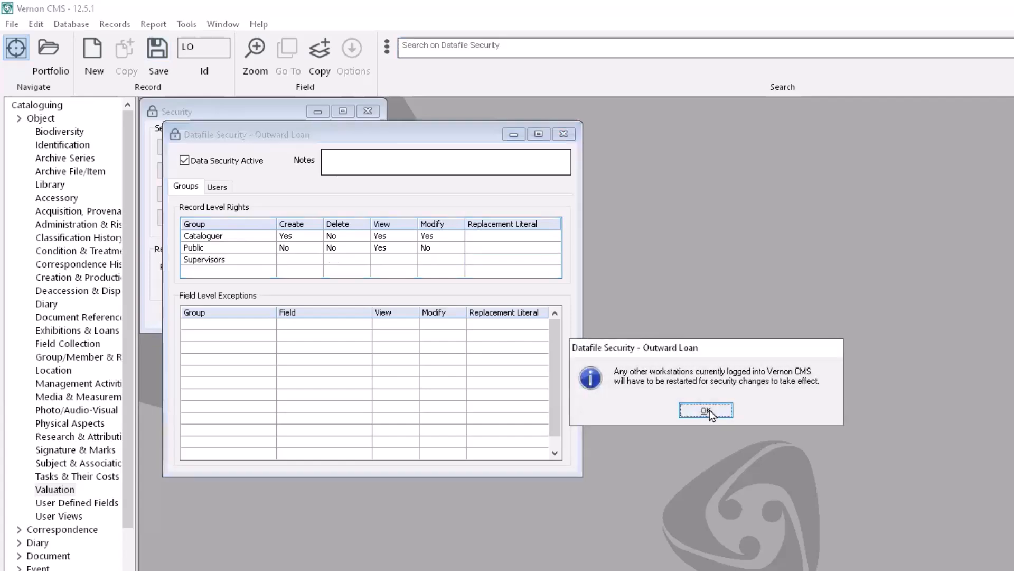
left_click(708, 410)
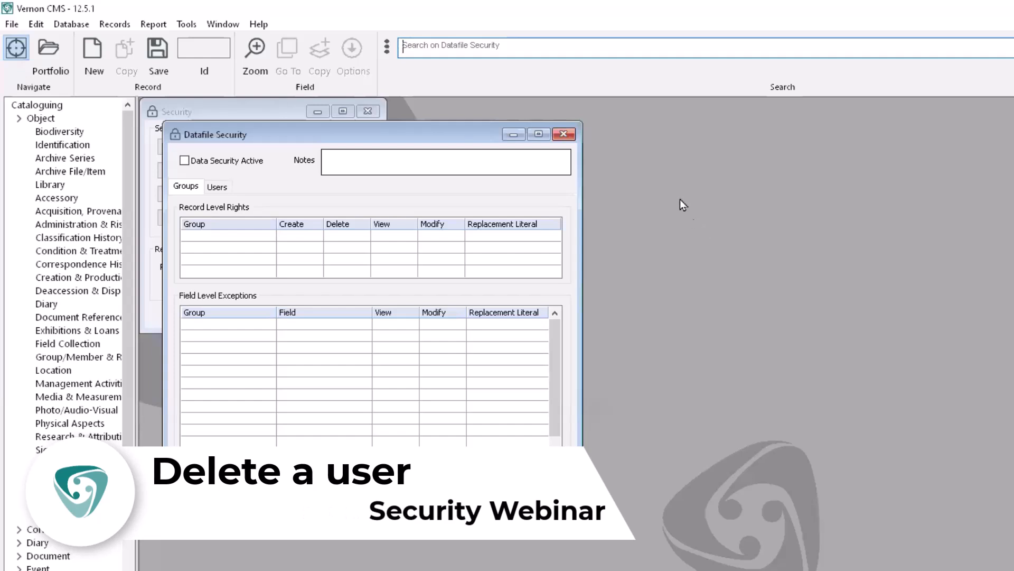
Close Datafile Security and load the earlier-created user account in the Security – User window.
left_click(564, 135)
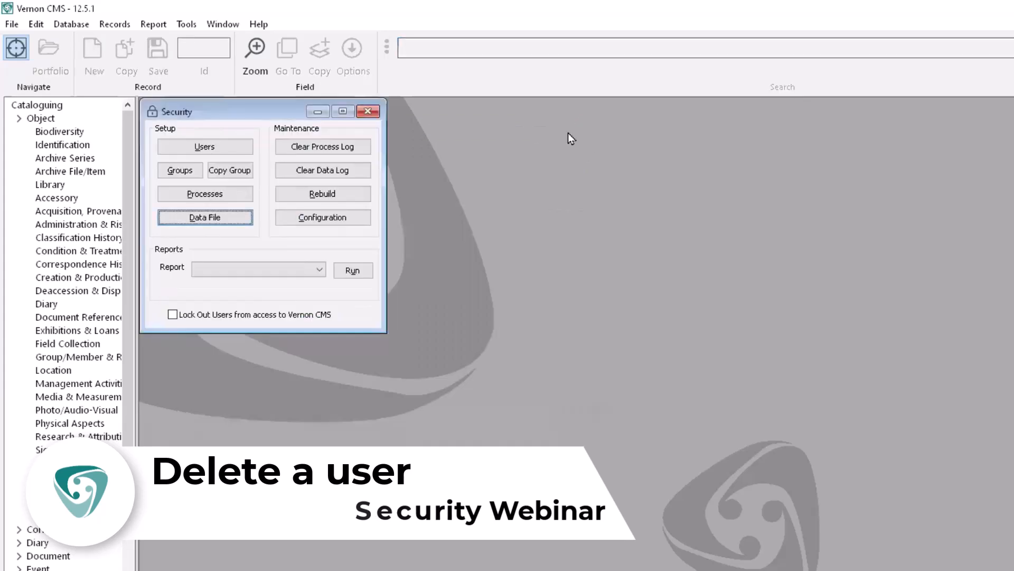
left_click(237, 150)
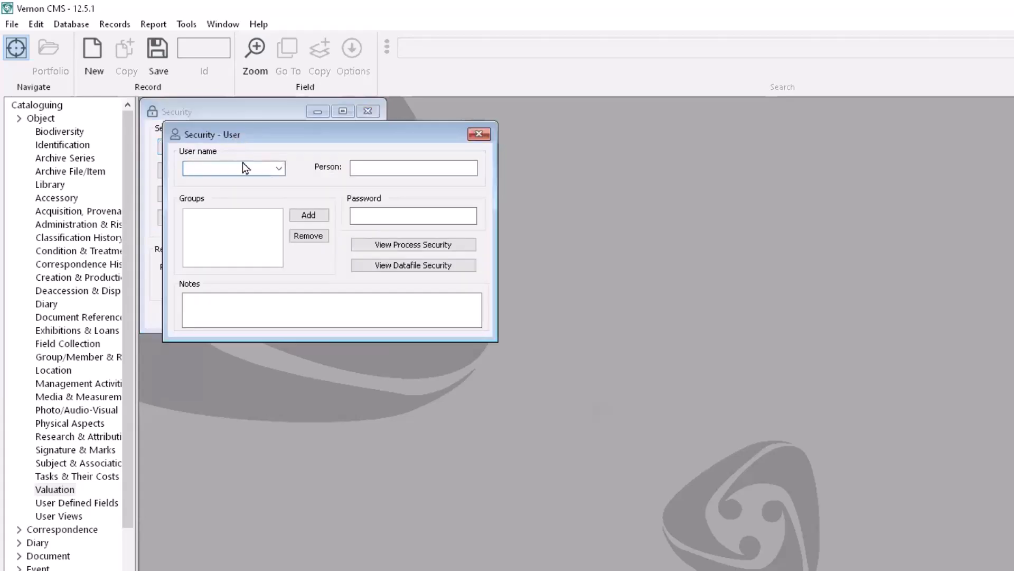
left_click(279, 169)
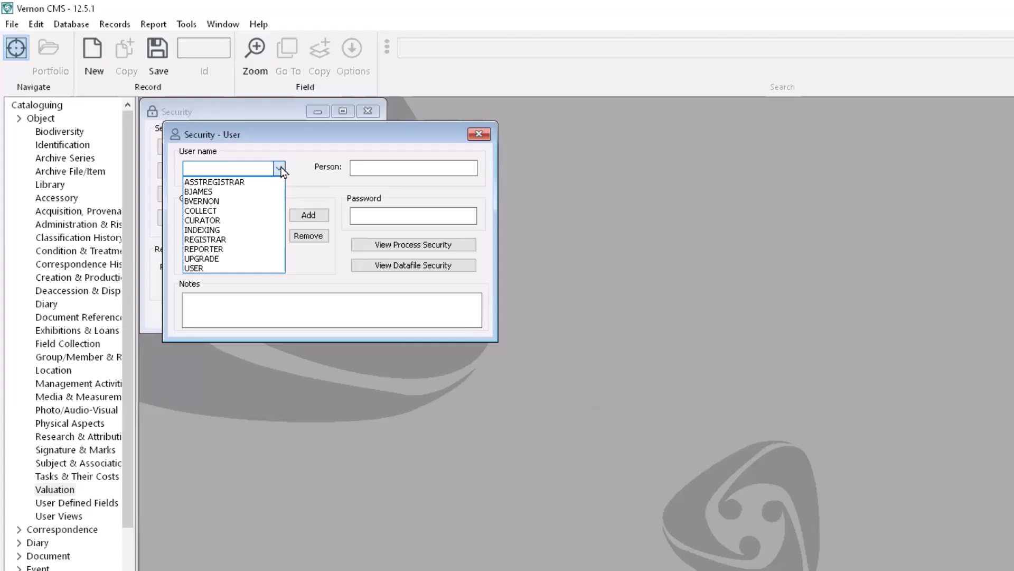
left_click(279, 169)
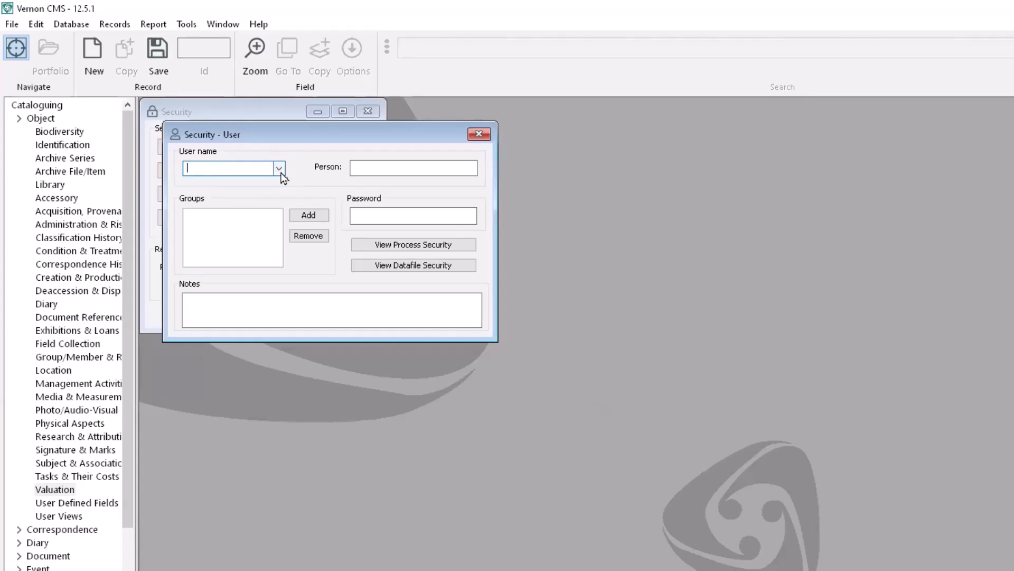
left_click(279, 170)
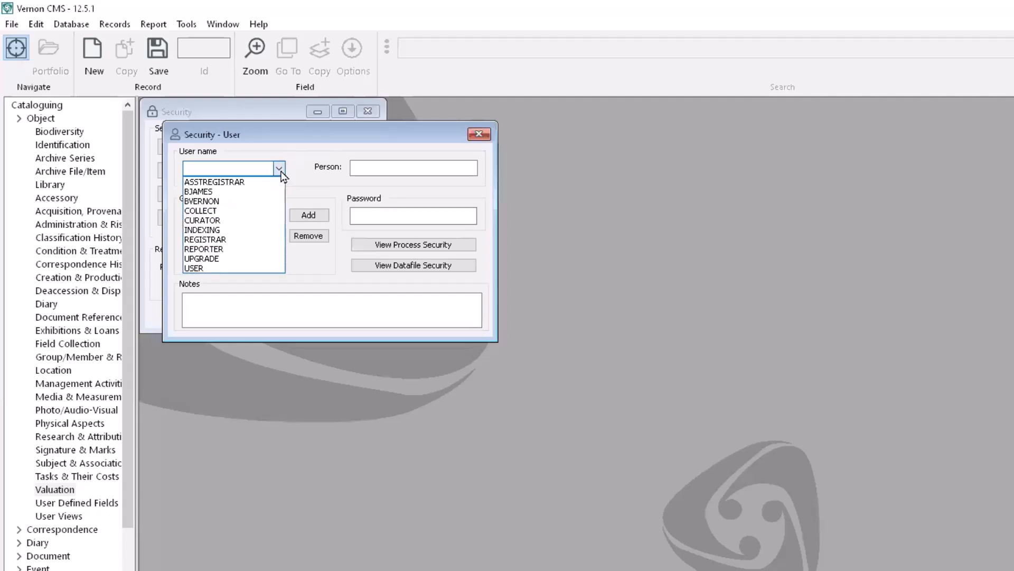
left_click(254, 199)
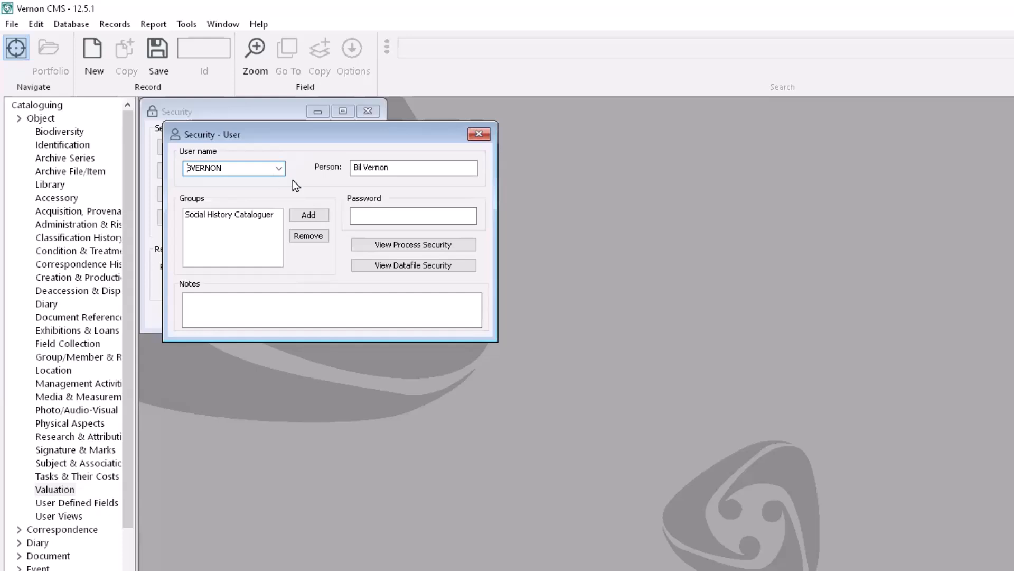
left_click(400, 168)
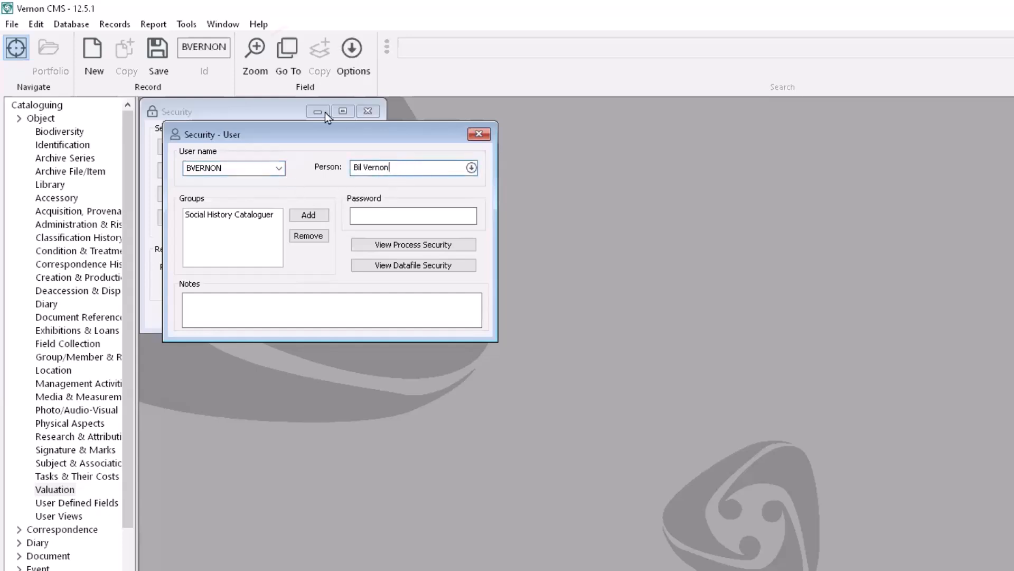
Add the user's login name as a new Known As entry on the linked person record, save, and close it.
left_click(288, 53)
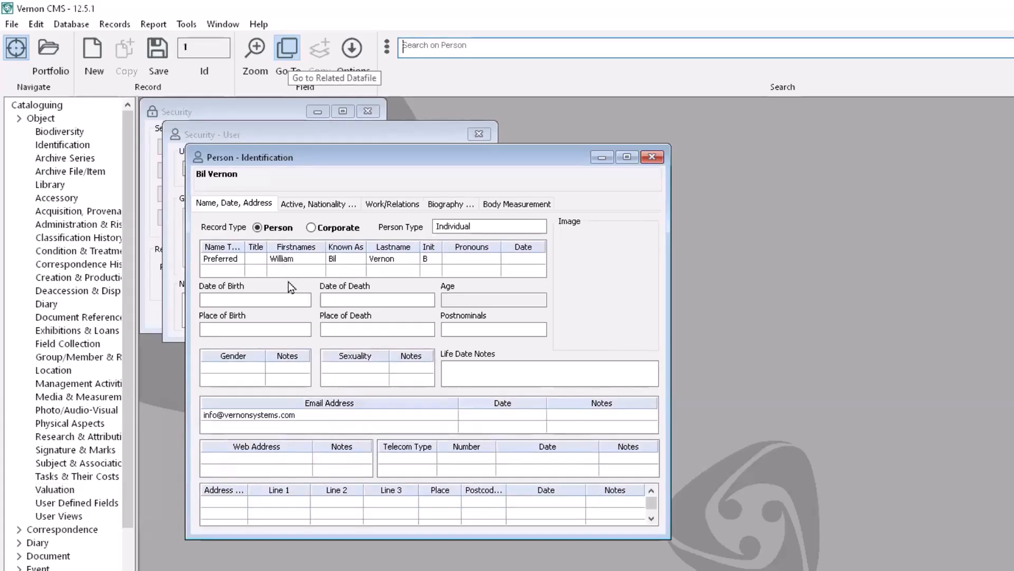
left_click(349, 271)
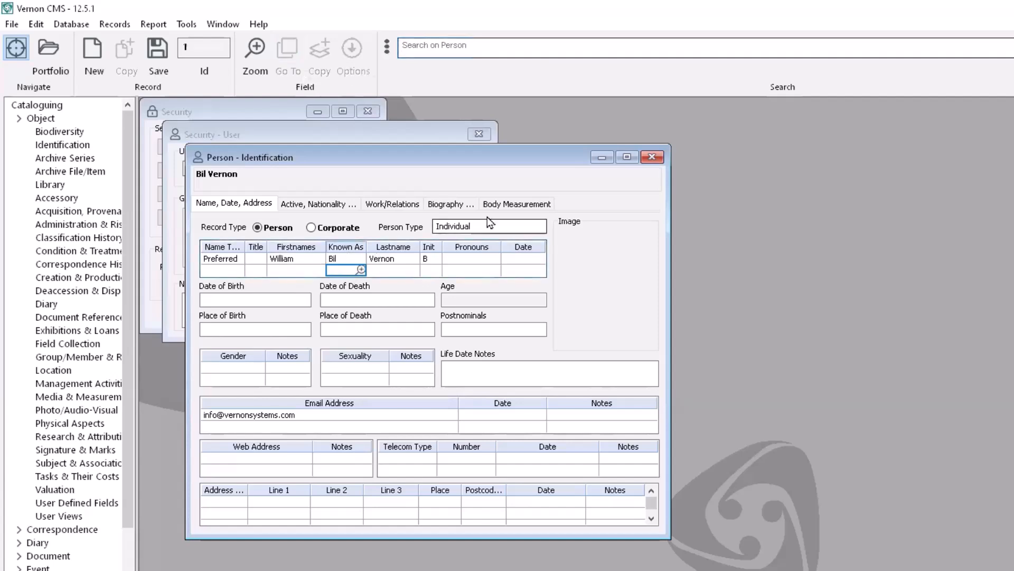
type("VERNON")
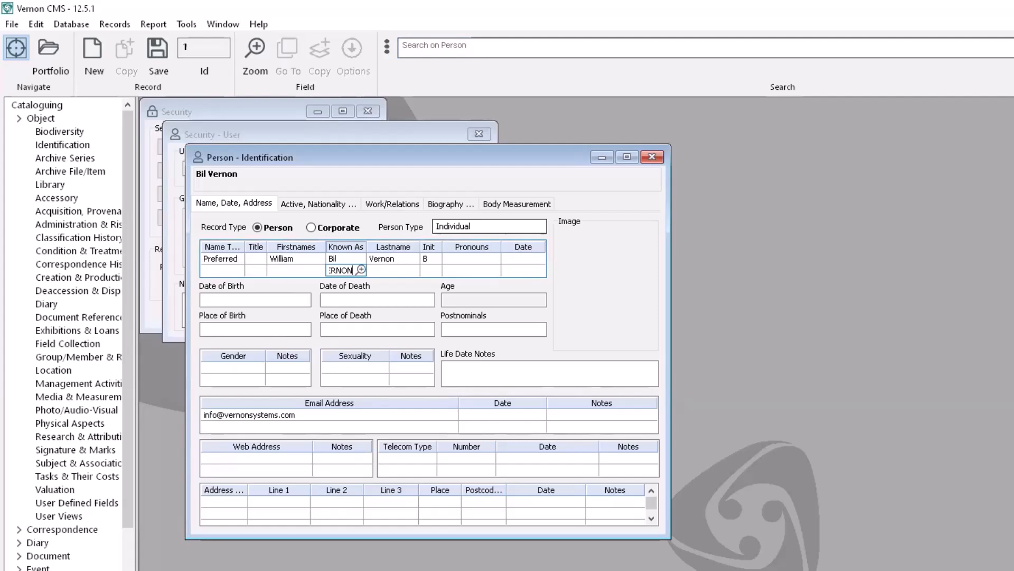
left_click(165, 54)
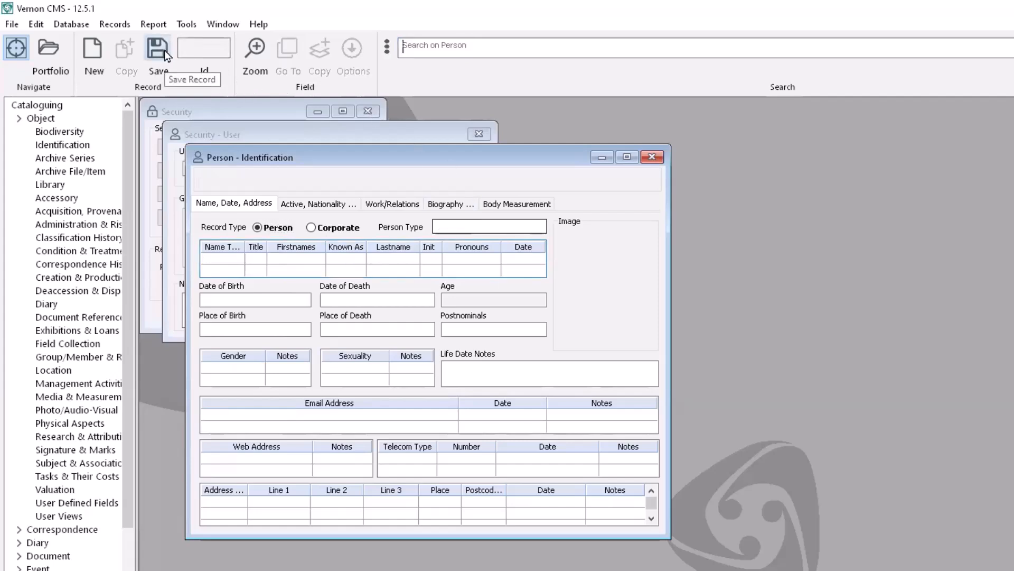
left_click(653, 157)
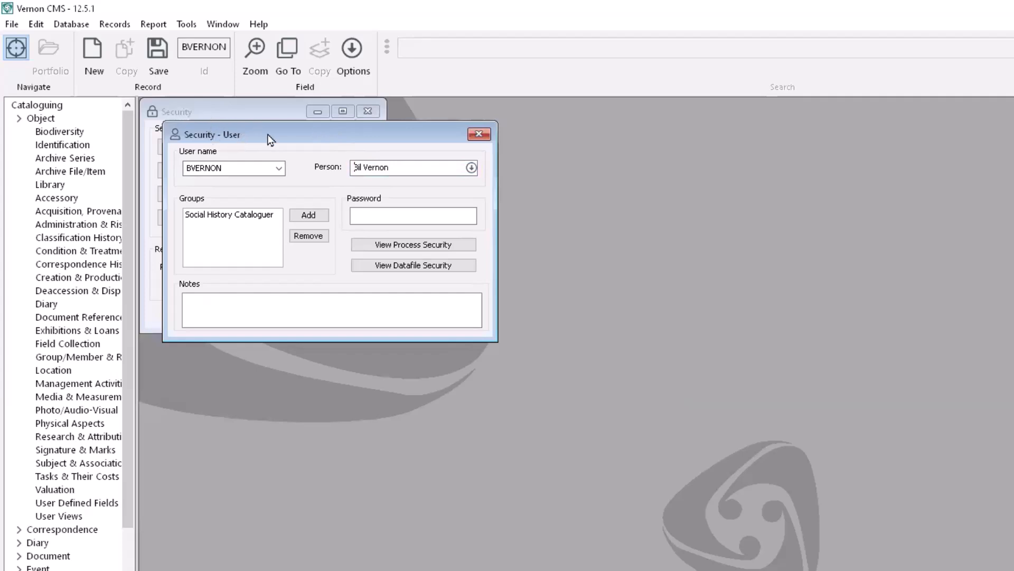
Delete the loaded user account, confirming the warning.
left_click(11, 24)
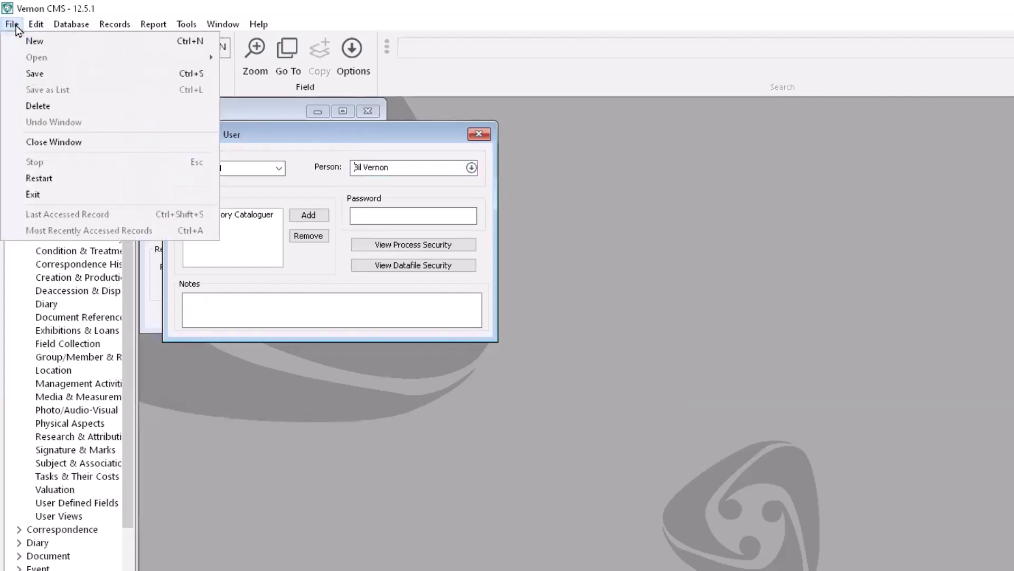
left_click(68, 107)
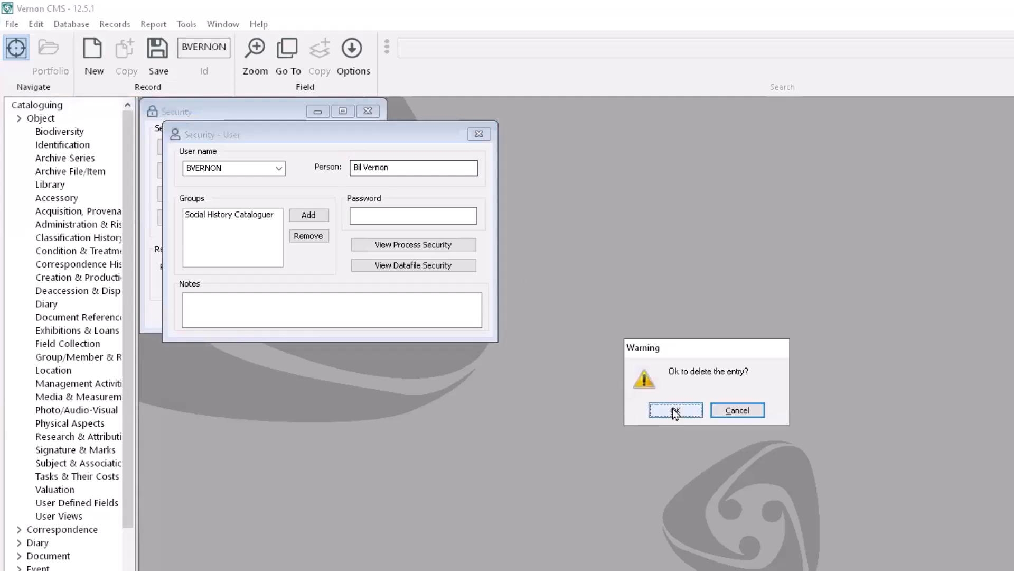
left_click(675, 411)
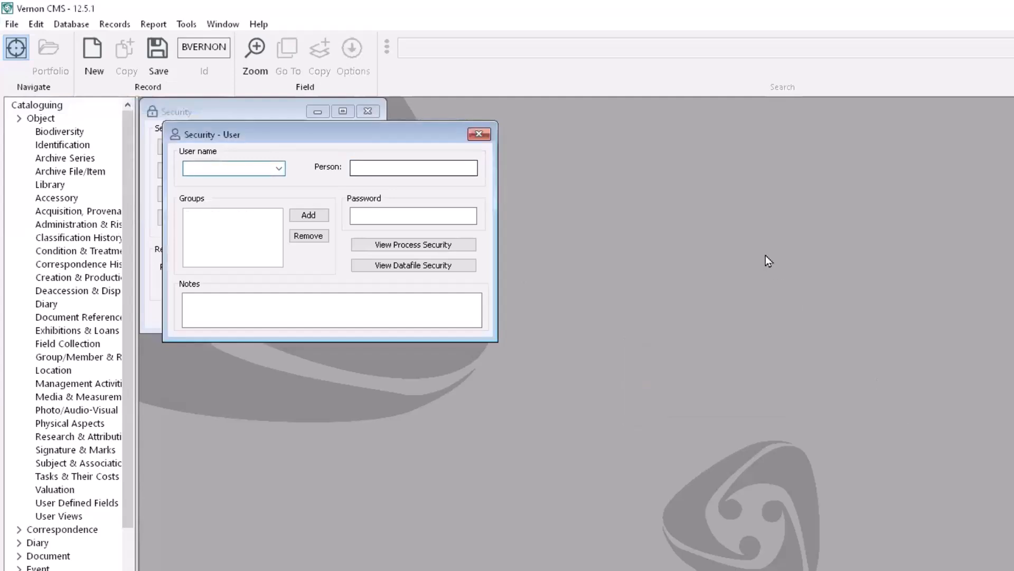
Load the next user account and remove its Social History Cataloguer group.
left_click(278, 168)
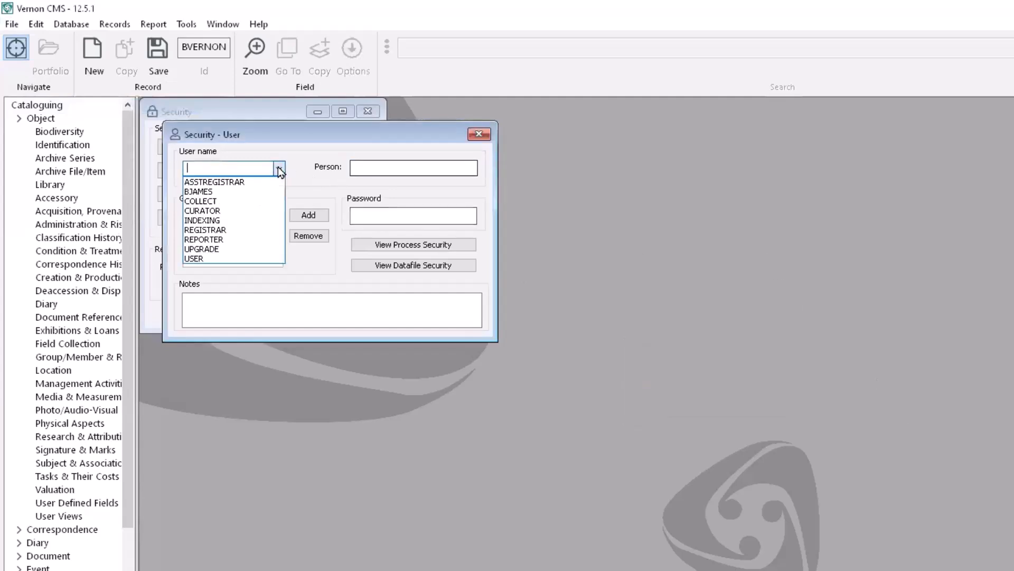
left_click(272, 191)
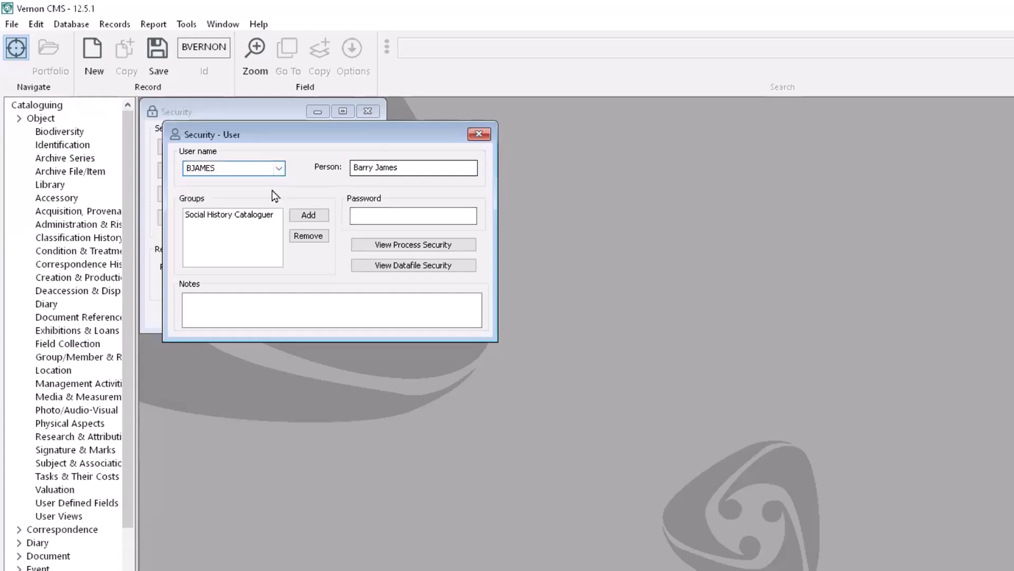
left_click(263, 228)
left_click(308, 235)
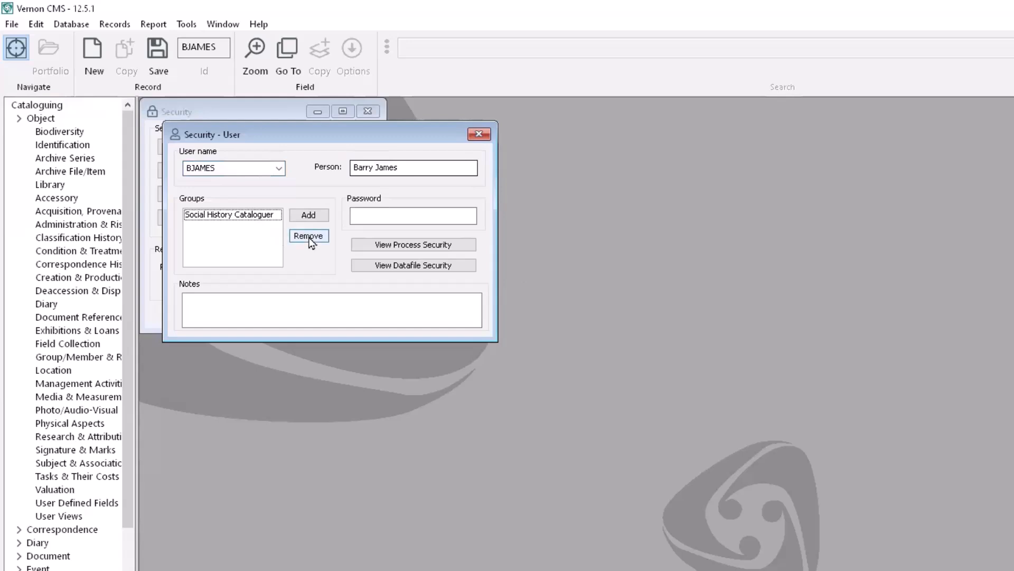